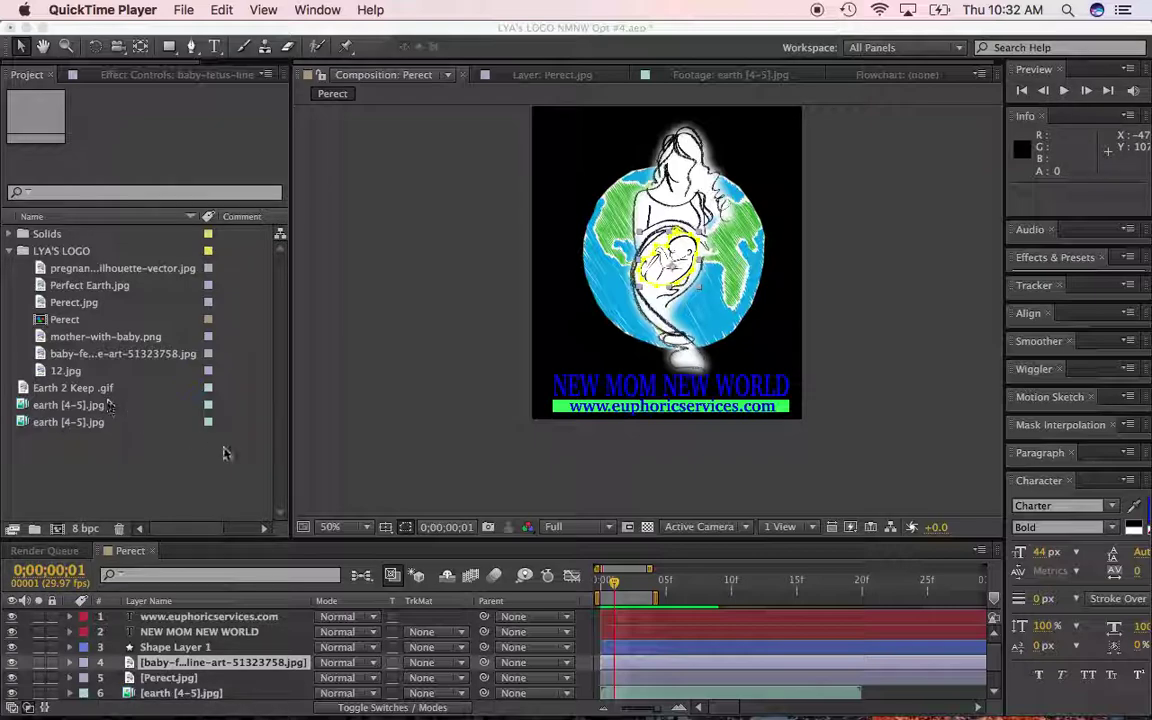
Focus the logo project, nudge the mother silhouette back into place, and toggle the transparency grid
click(835, 178)
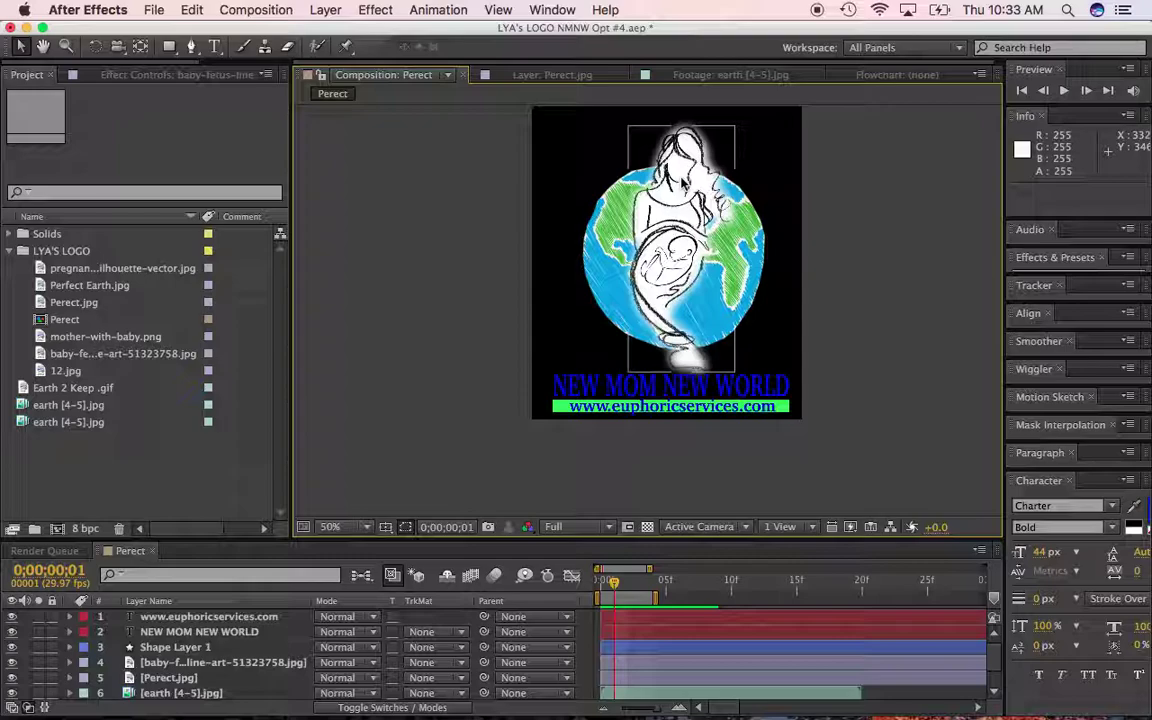
mouse_move(684, 183)
mouse_down()
mouse_move(745, 183)
mouse_move(687, 182)
mouse_up()
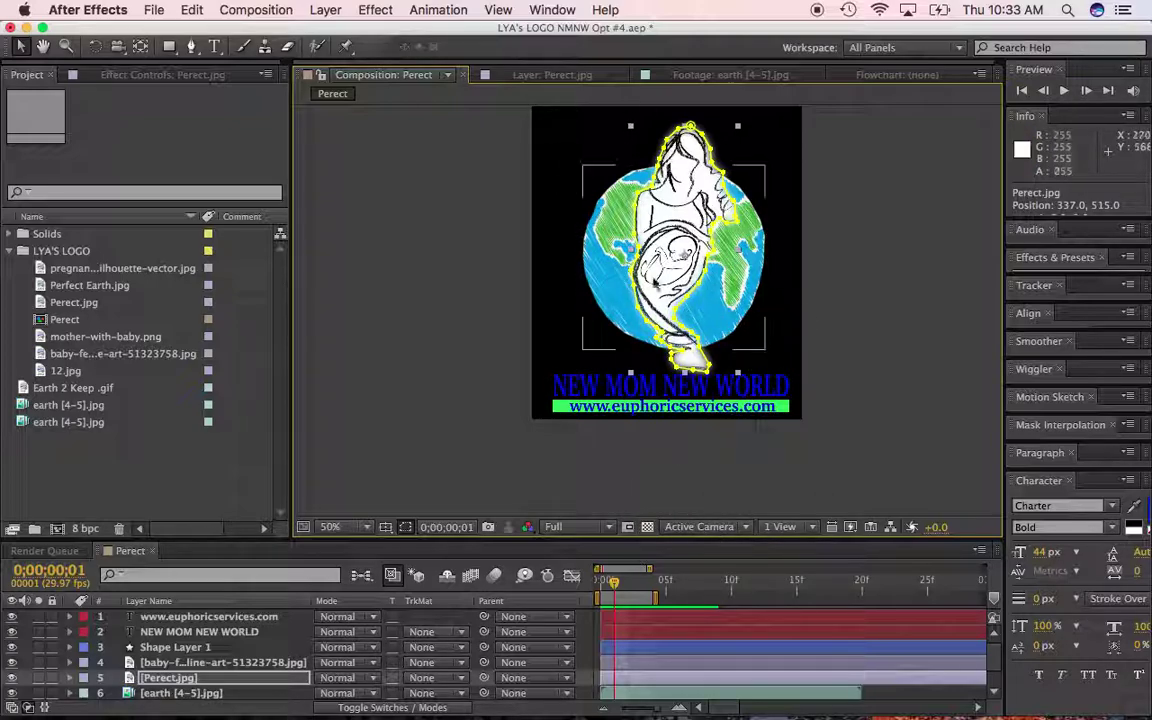
click(810, 219)
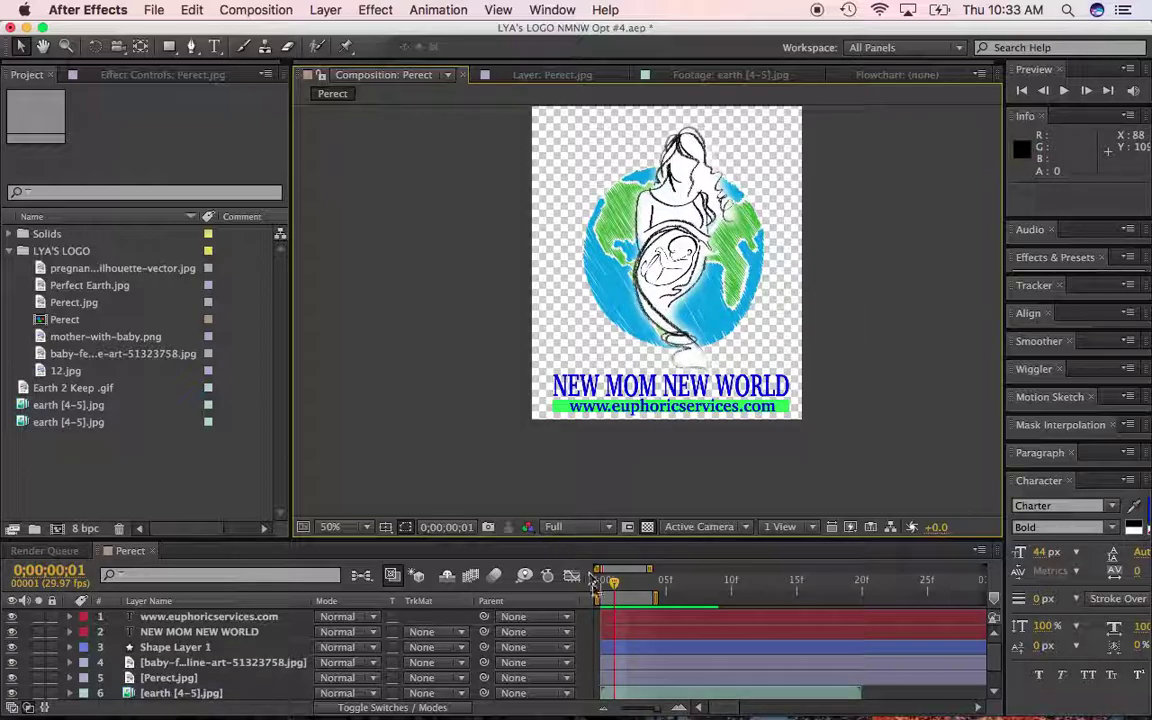
click(647, 527)
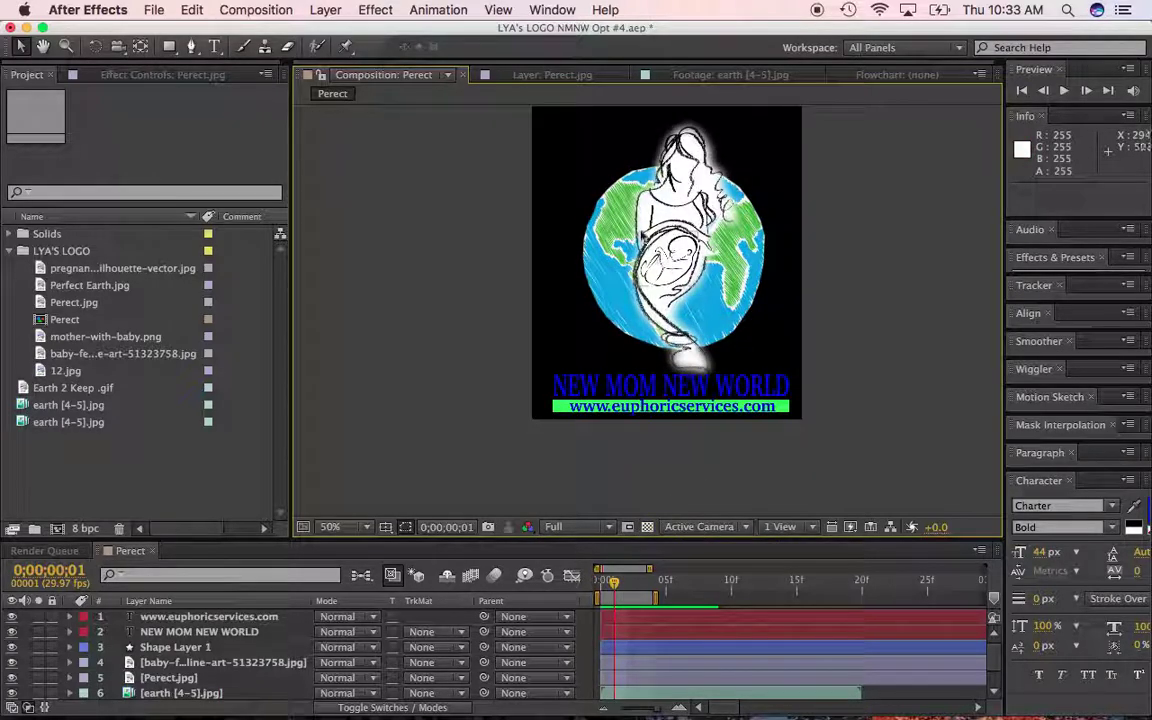
Inspect the earth, mother silhouette and www text layers, then deselect all and open the Composition menu
click(749, 284)
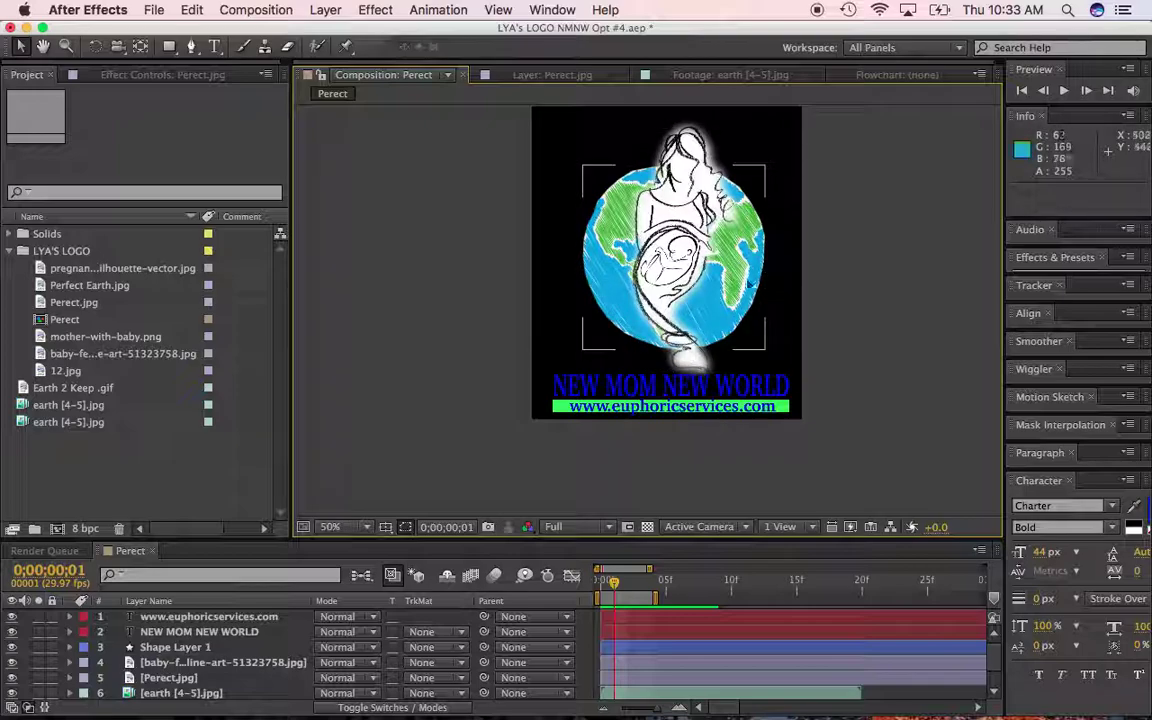
click(750, 300)
click(746, 408)
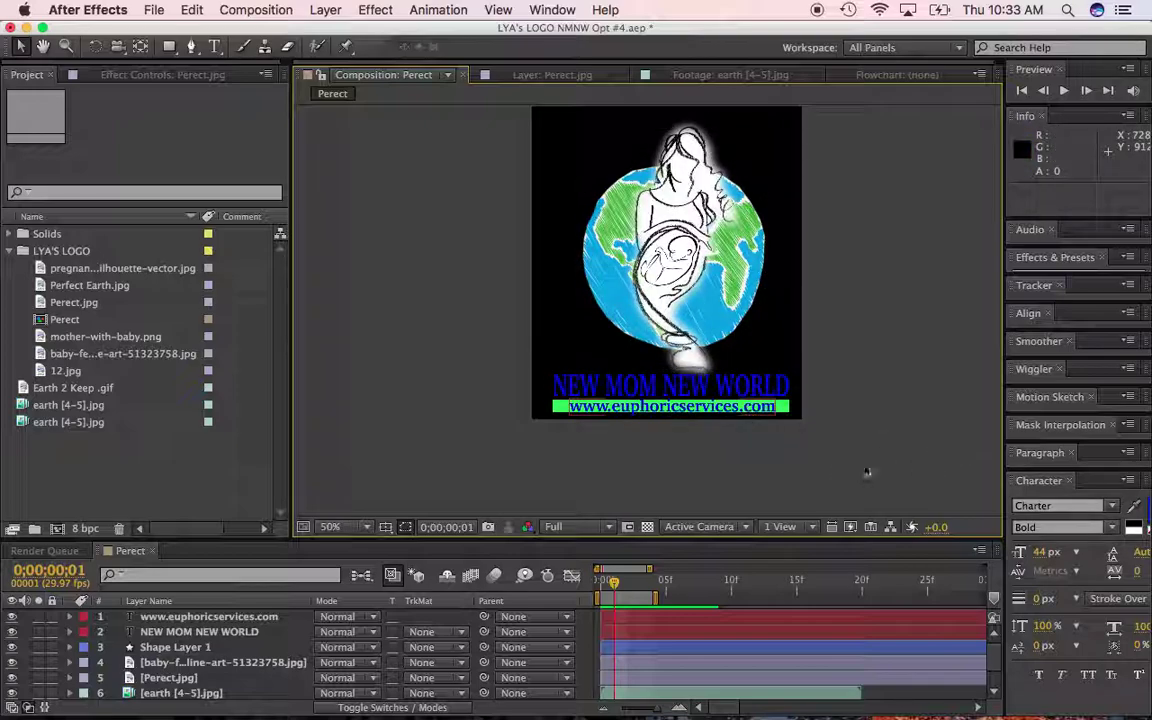
click(615, 512)
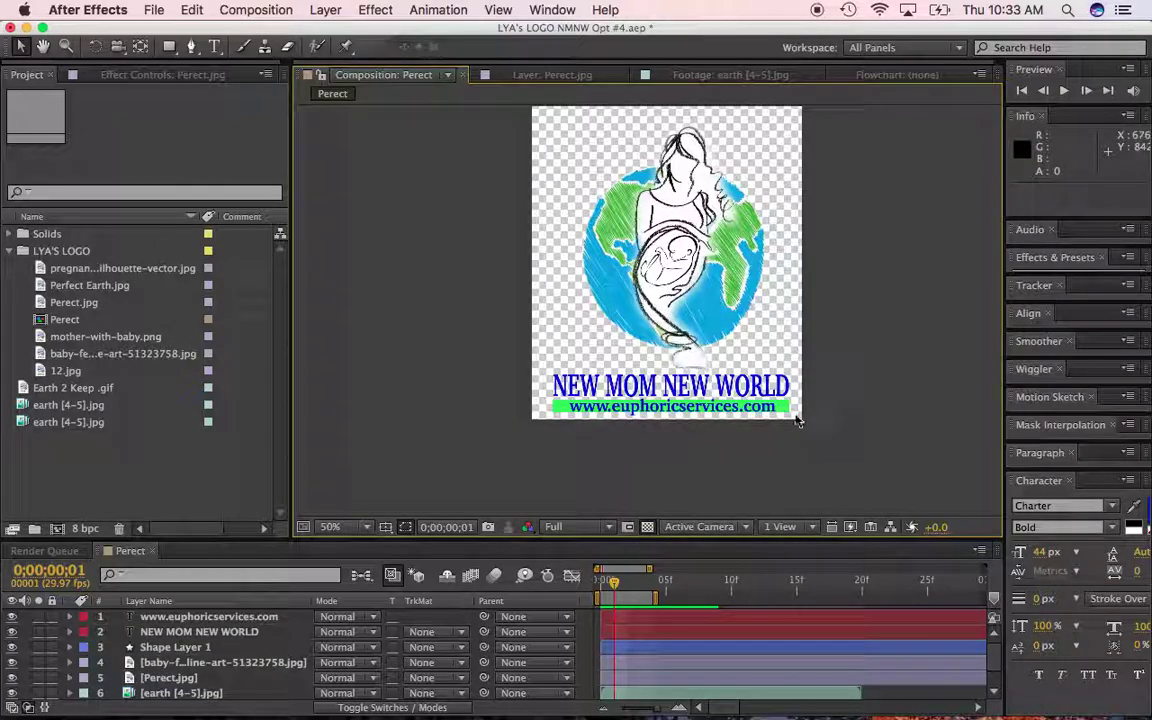
click(483, 137)
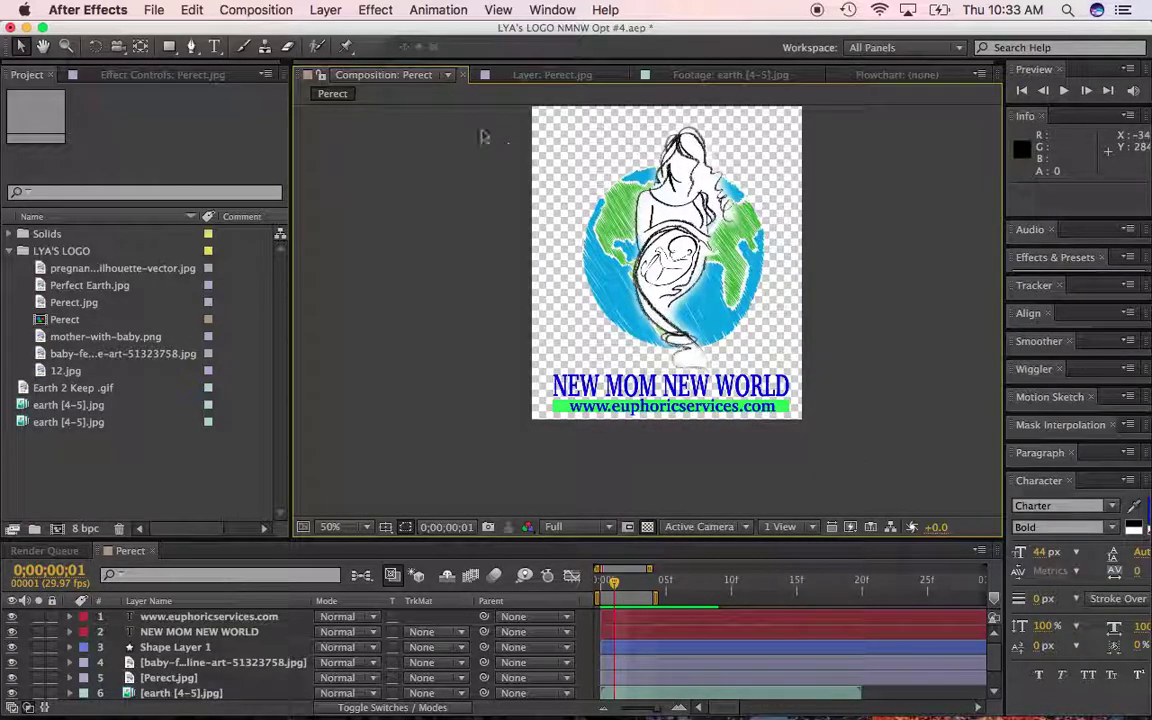
click(278, 16)
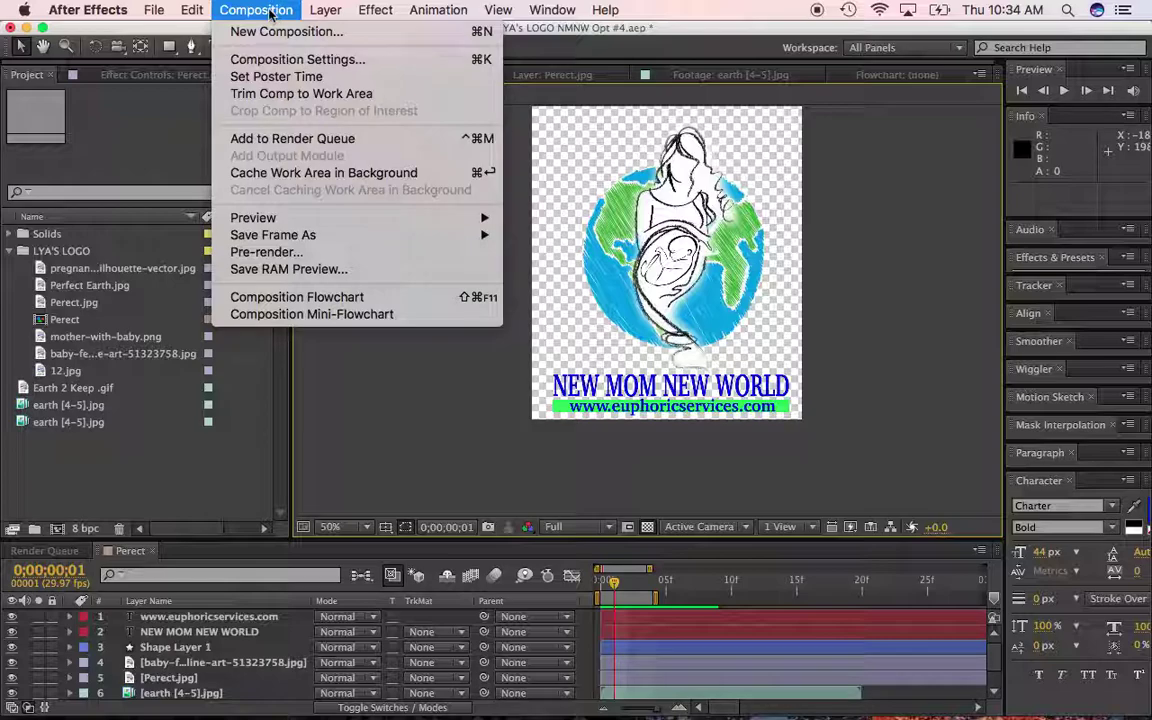
Queue the current Perect frame using Composition > Save Frame As > File
mouse_move(292, 240)
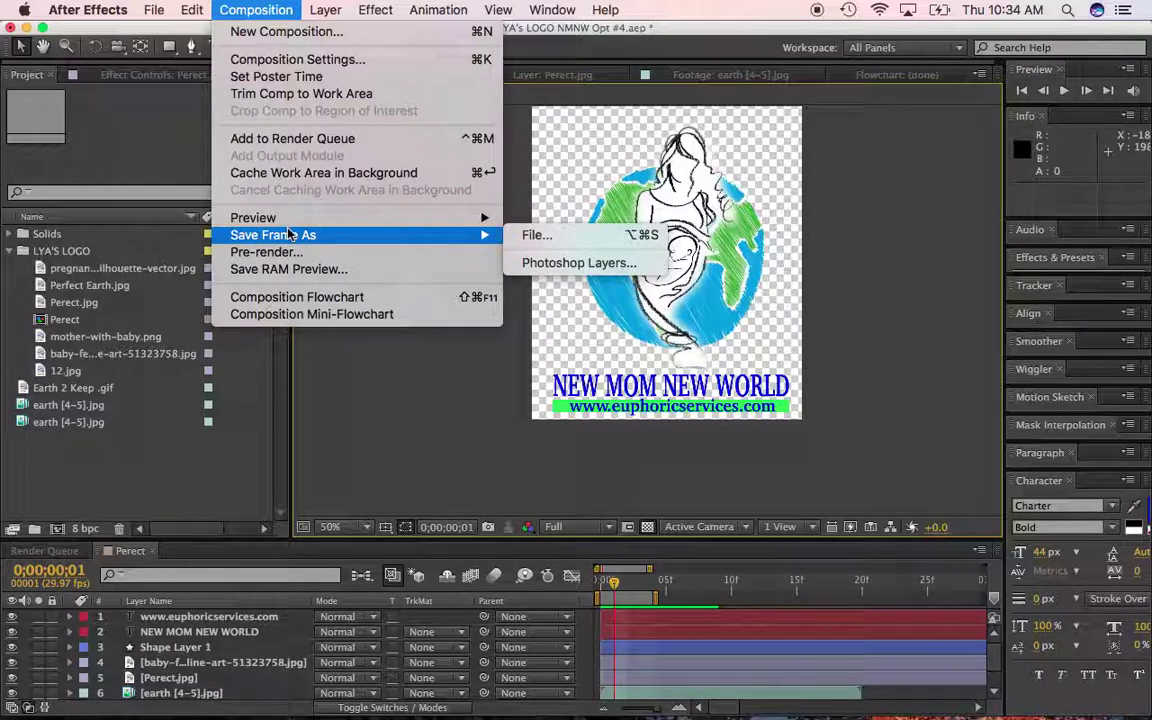
click(545, 240)
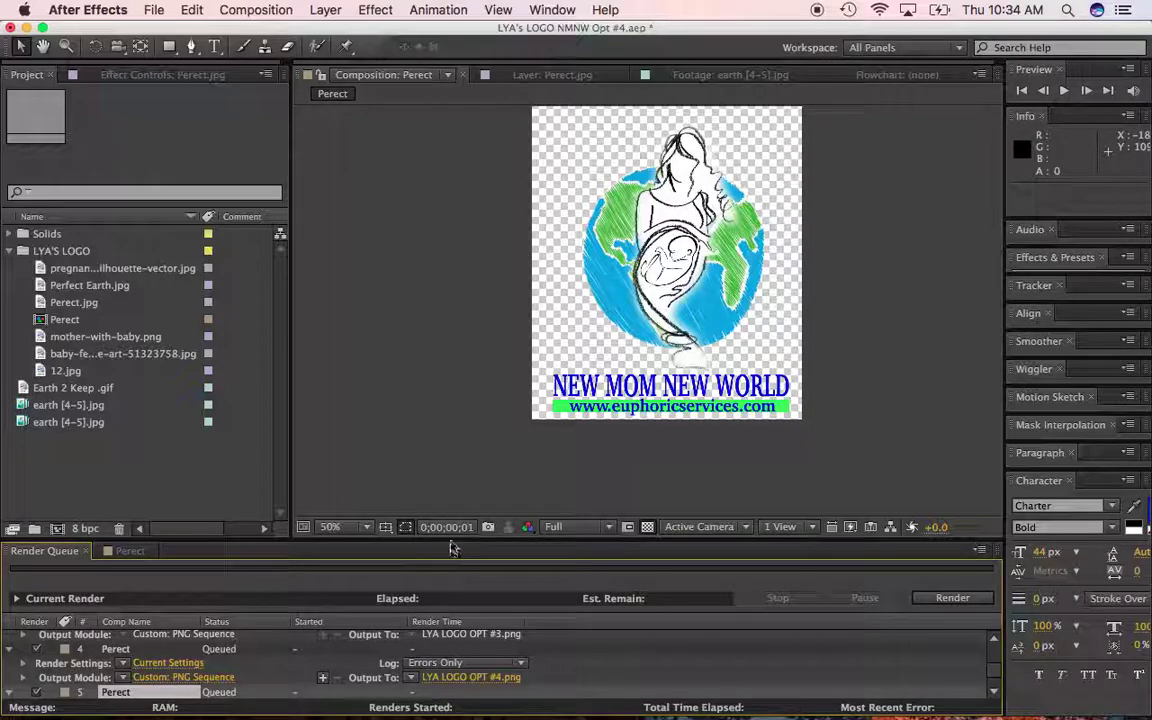
Give the queued frame's output module PNG Sequence format with RGB + Alpha channels
drag(451, 539, 409, 383)
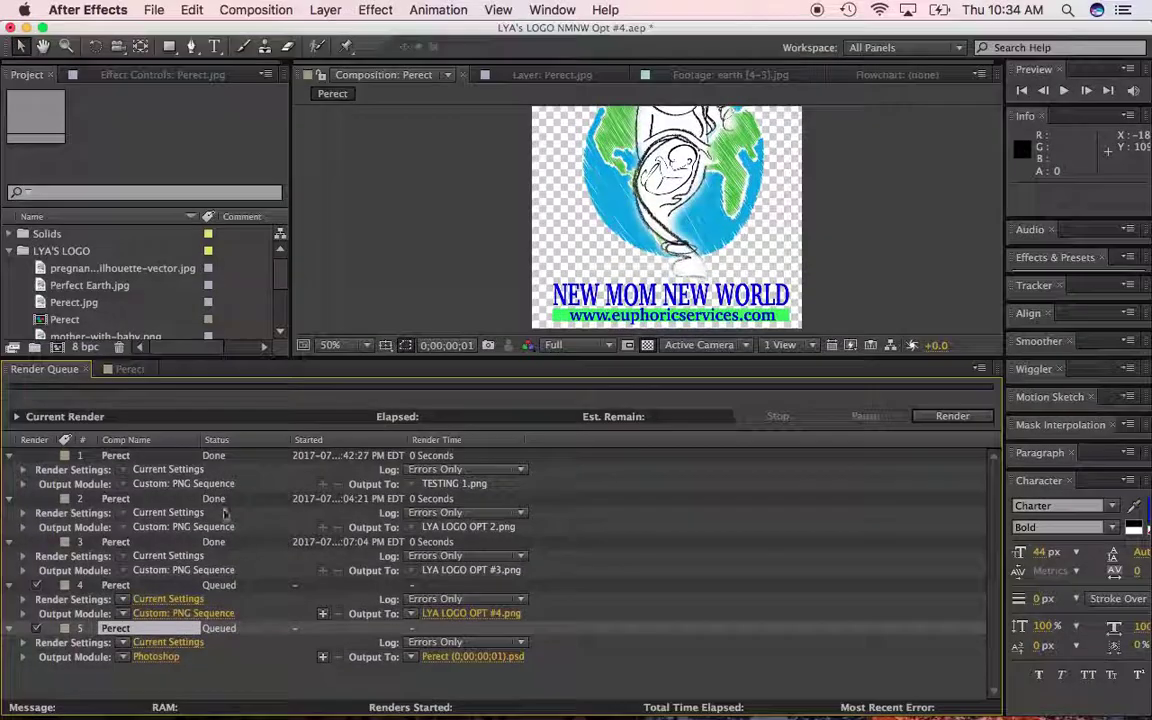
click(157, 659)
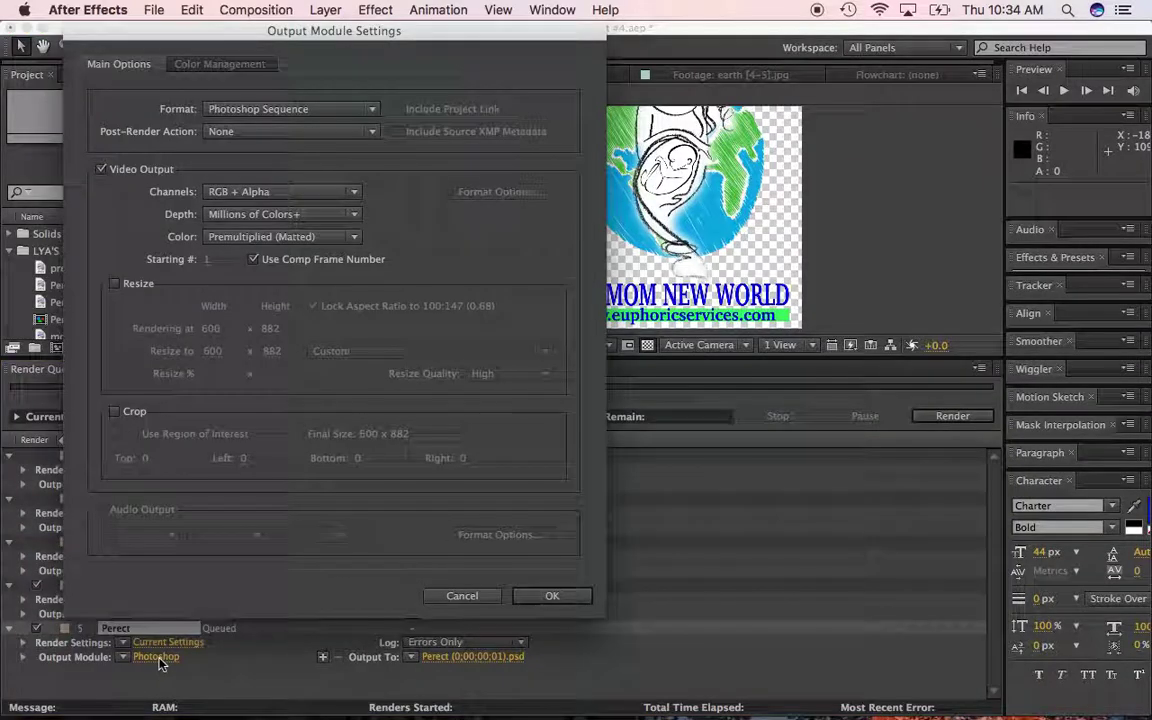
click(373, 112)
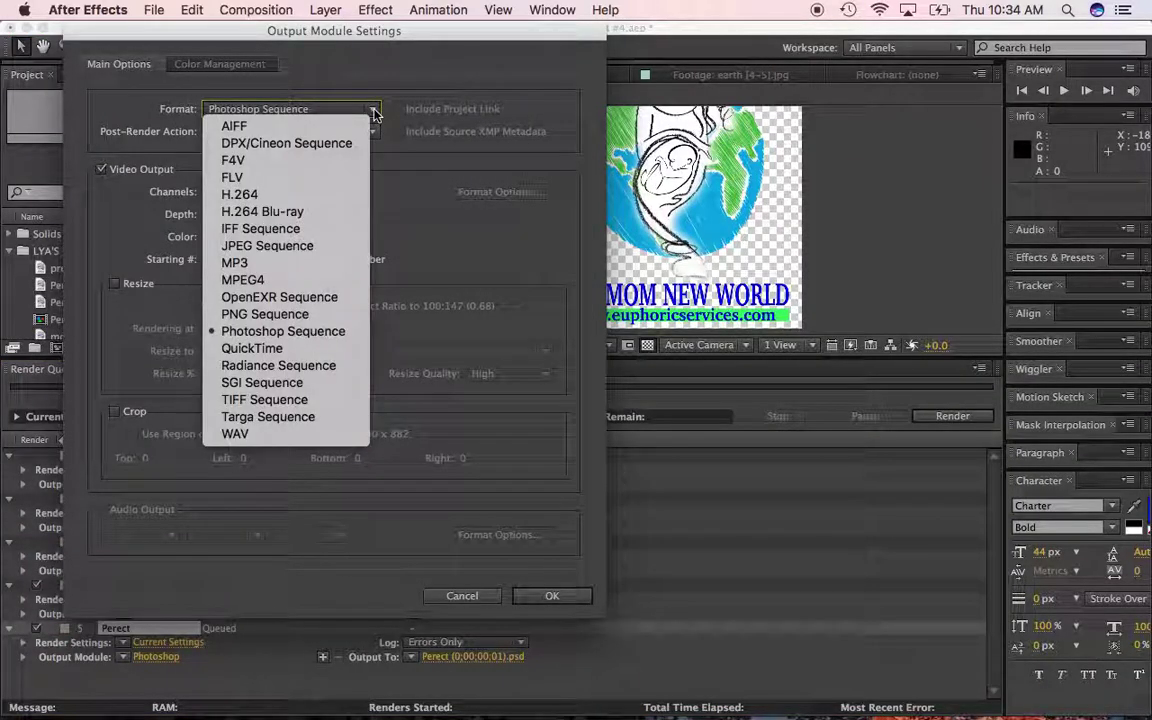
click(303, 317)
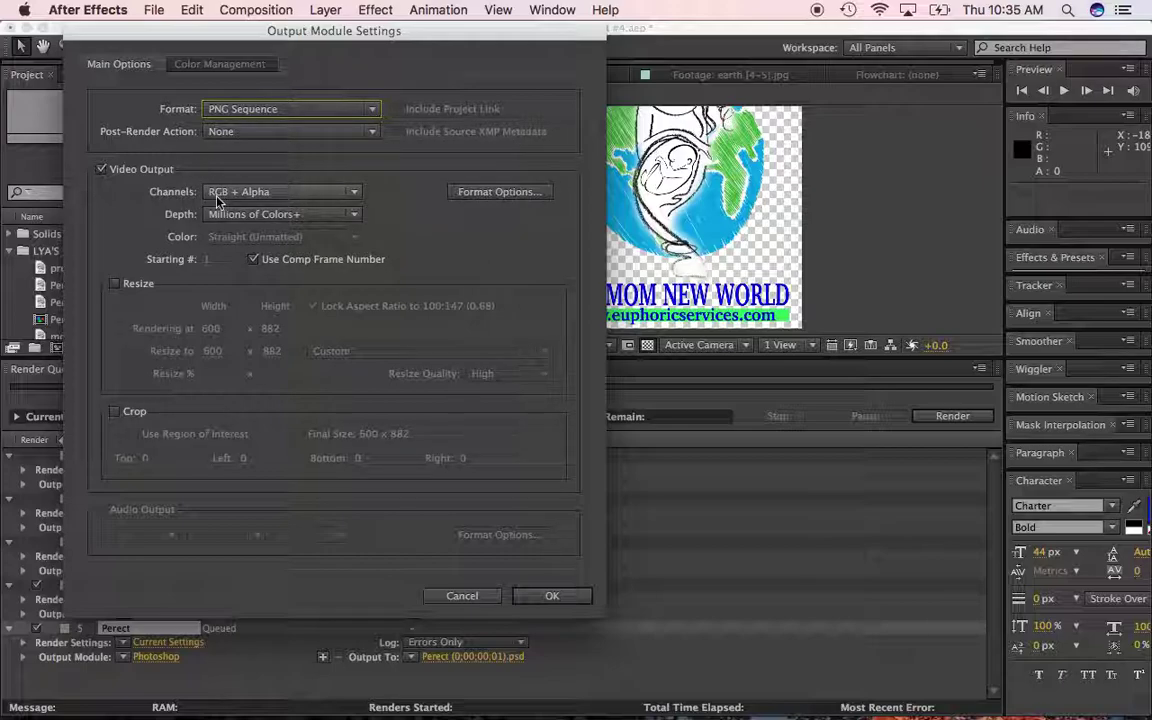
click(358, 193)
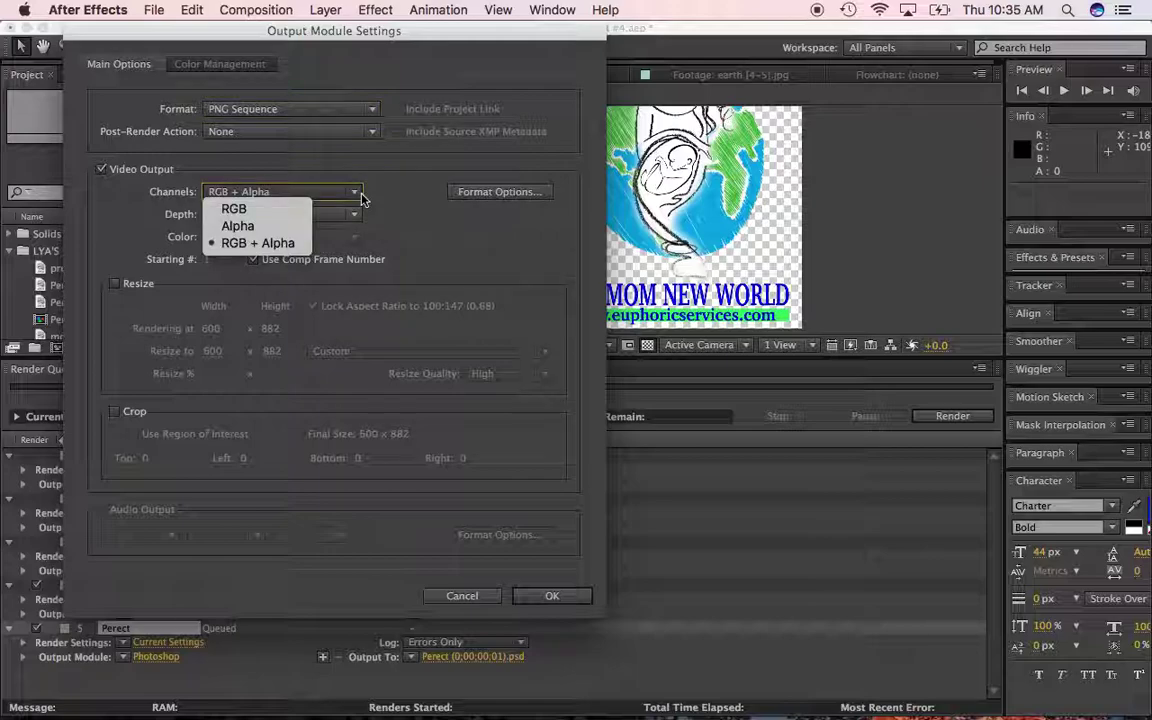
click(290, 243)
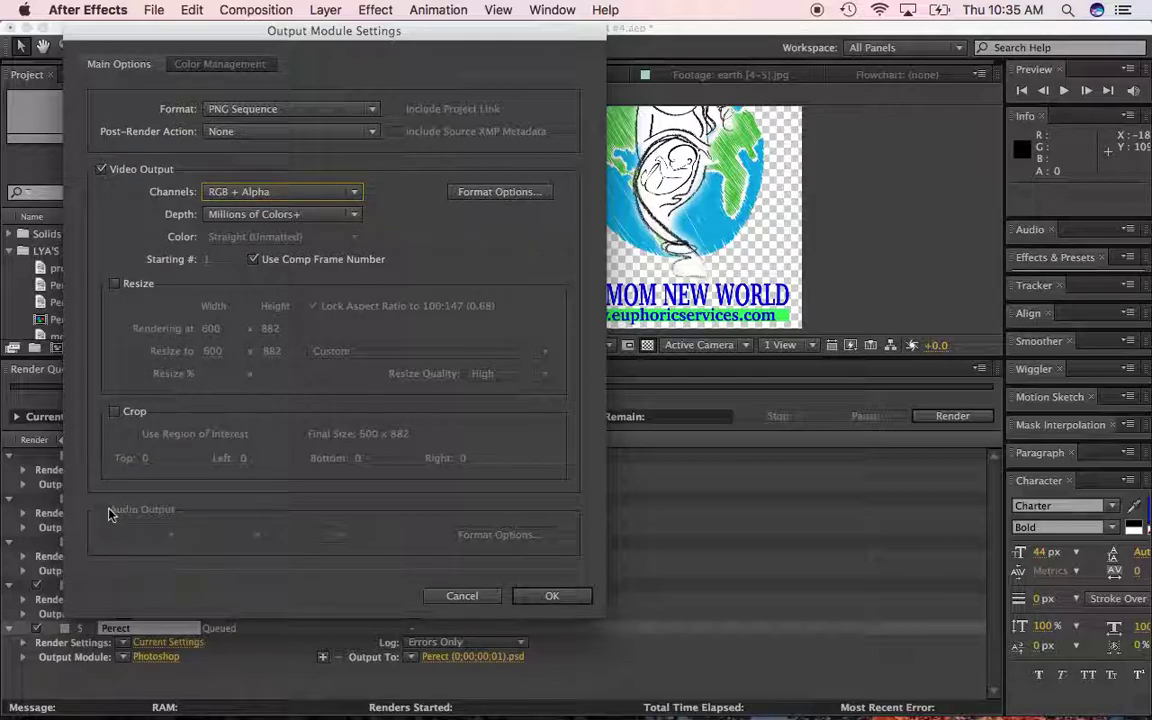
click(551, 595)
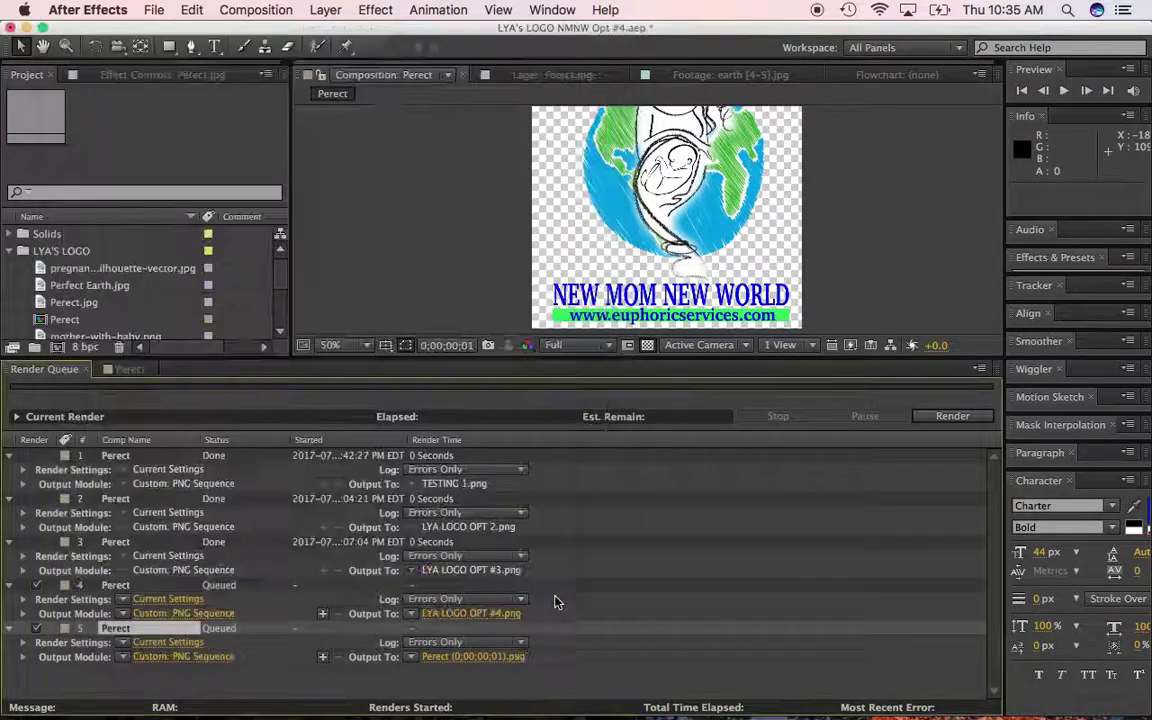
Render the frame to the Desktop as NEW LOGO.png, then minimise After Effects
click(445, 657)
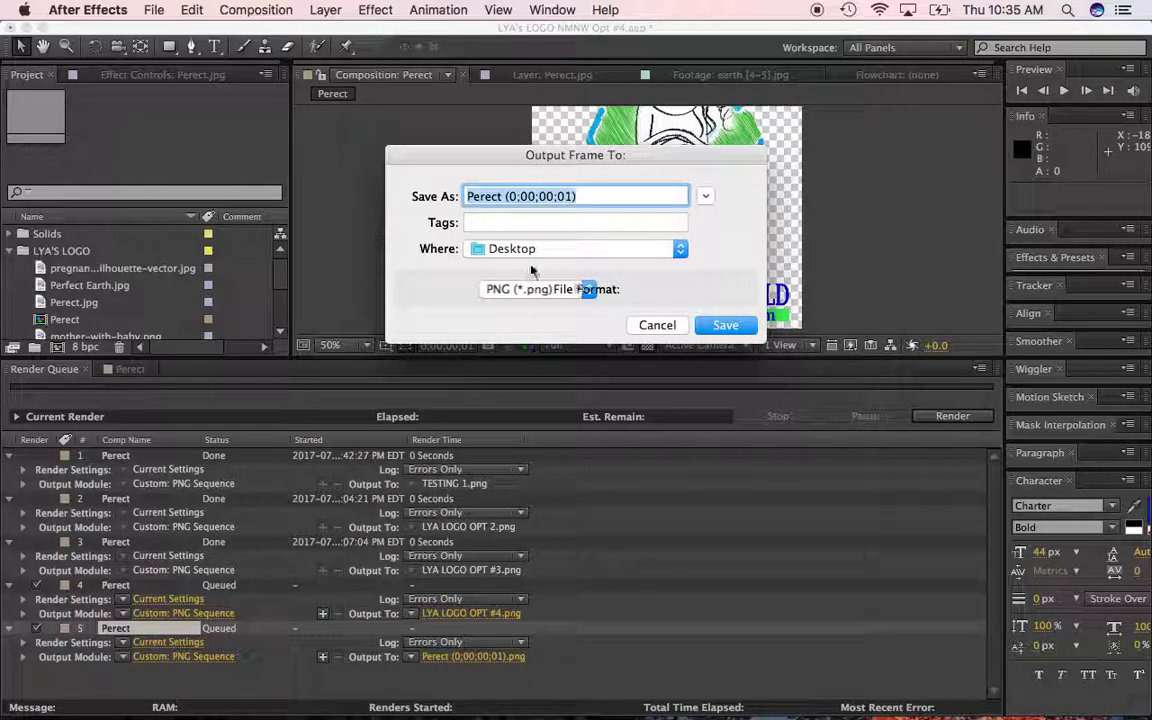
click(593, 196)
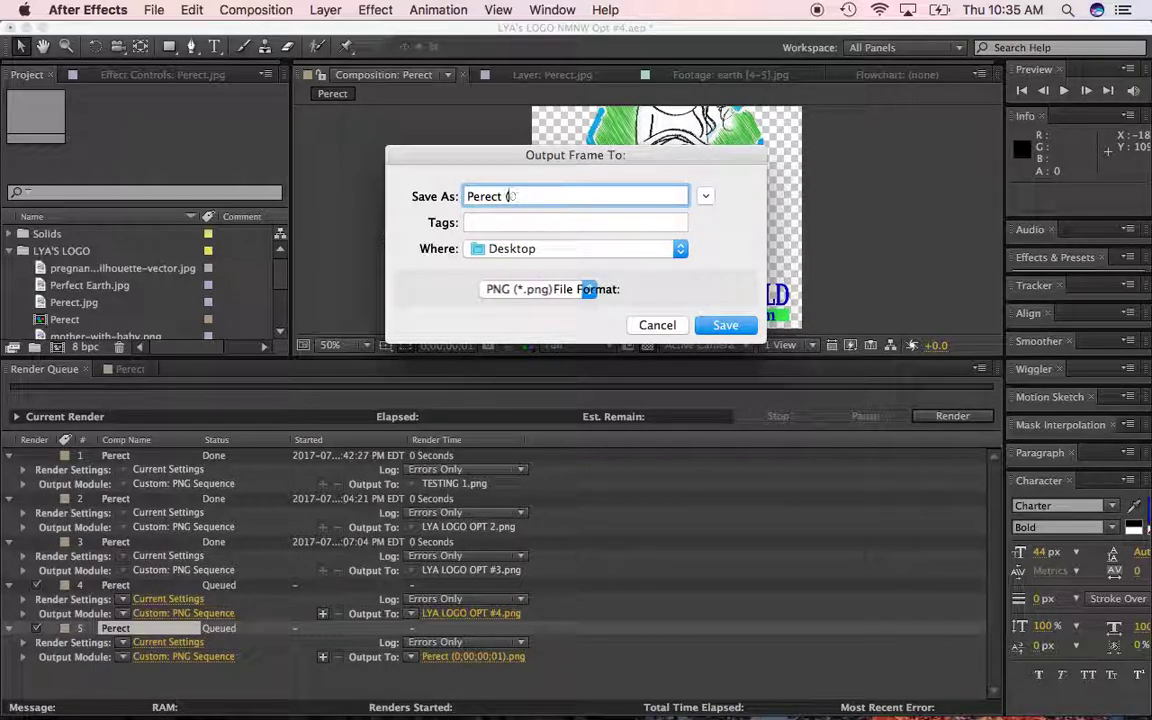
key(BackSpace)
key(BackSpace)
key(BackSpace)
key(BackSpace)
key(BackSpace)
key(BackSpace)
key(BackSpace)
key(BackSpace)
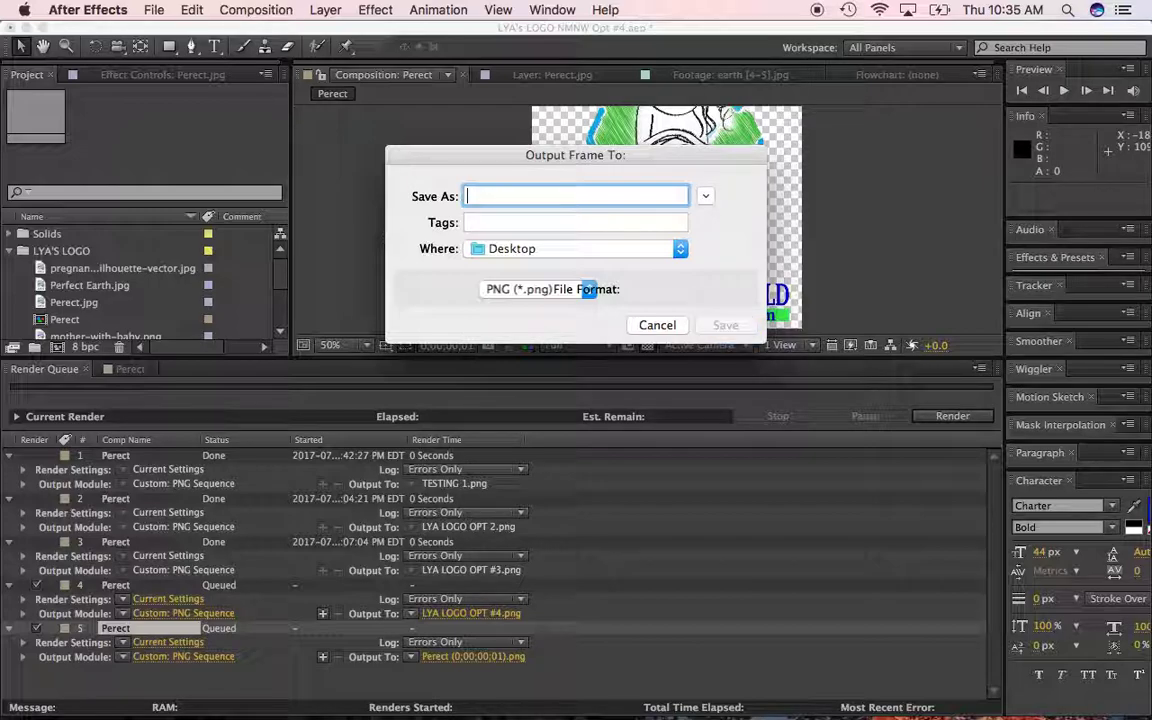
text(NEW LOGO)
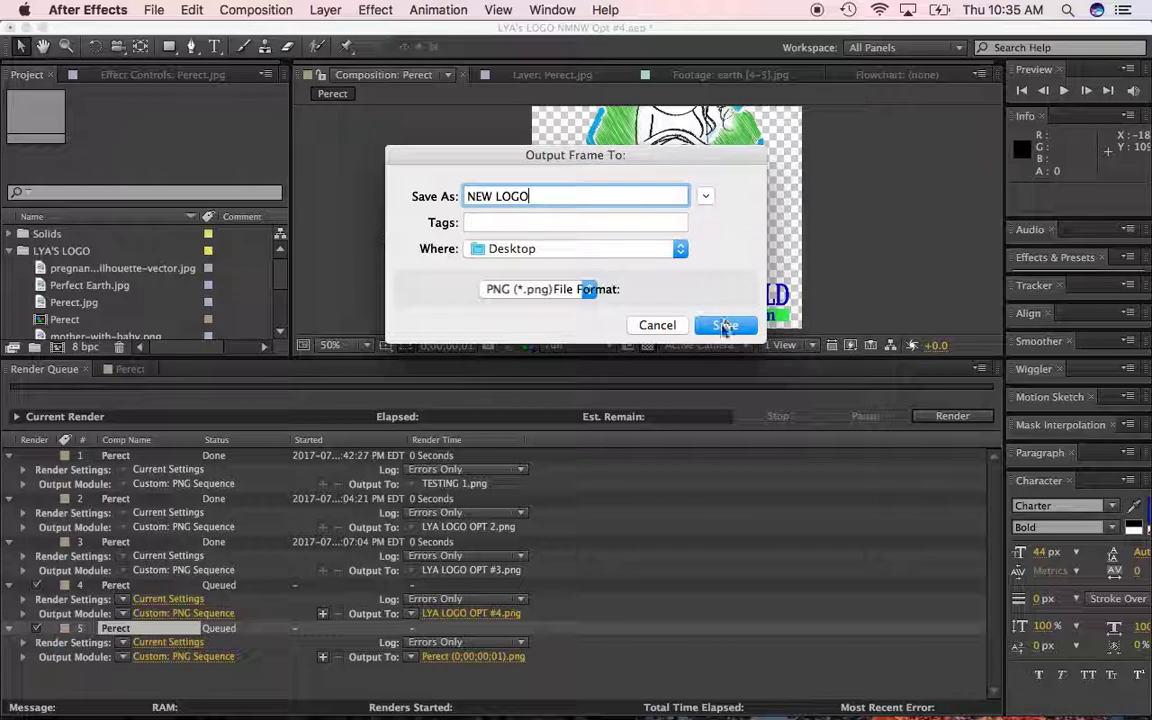
click(725, 326)
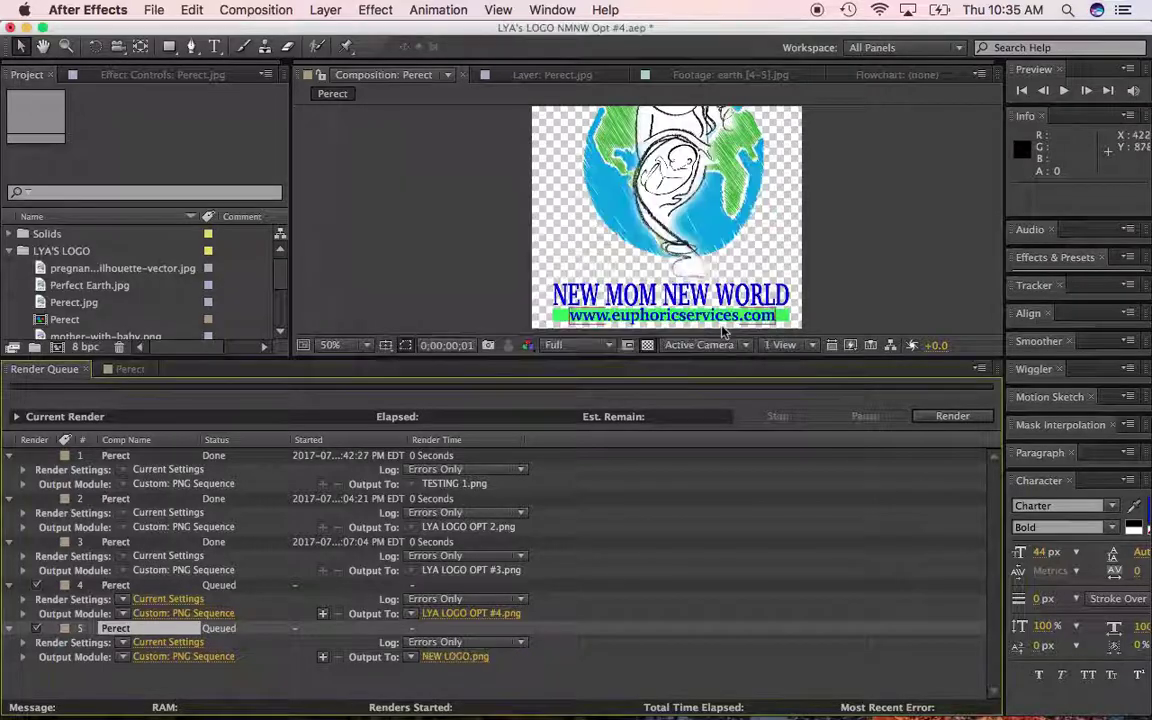
click(954, 418)
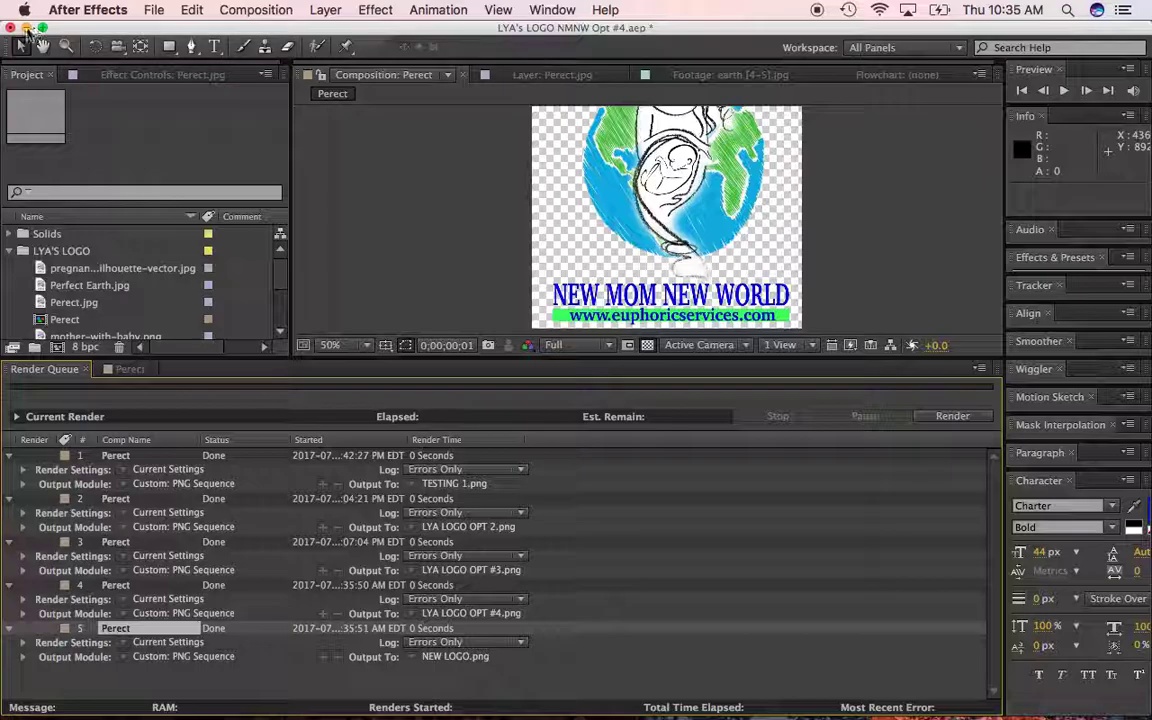
click(26, 27)
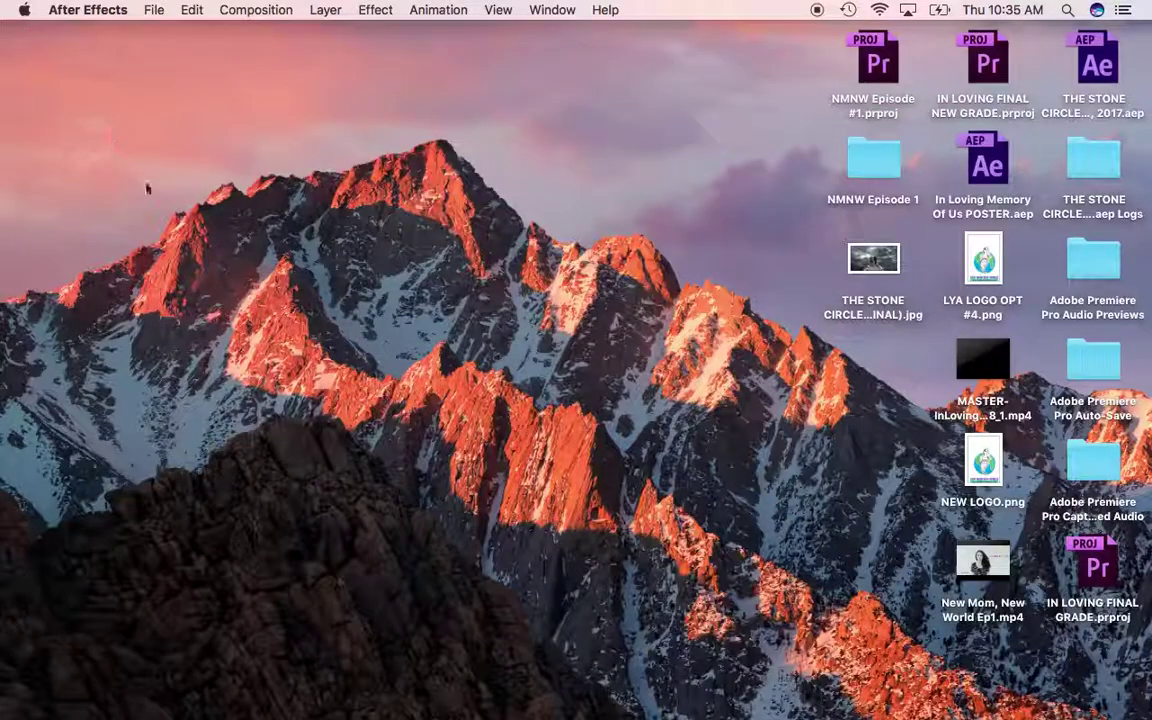
Open NEW LOGO.png in Preview to check the logo, then close the preview window
double_click(996, 478)
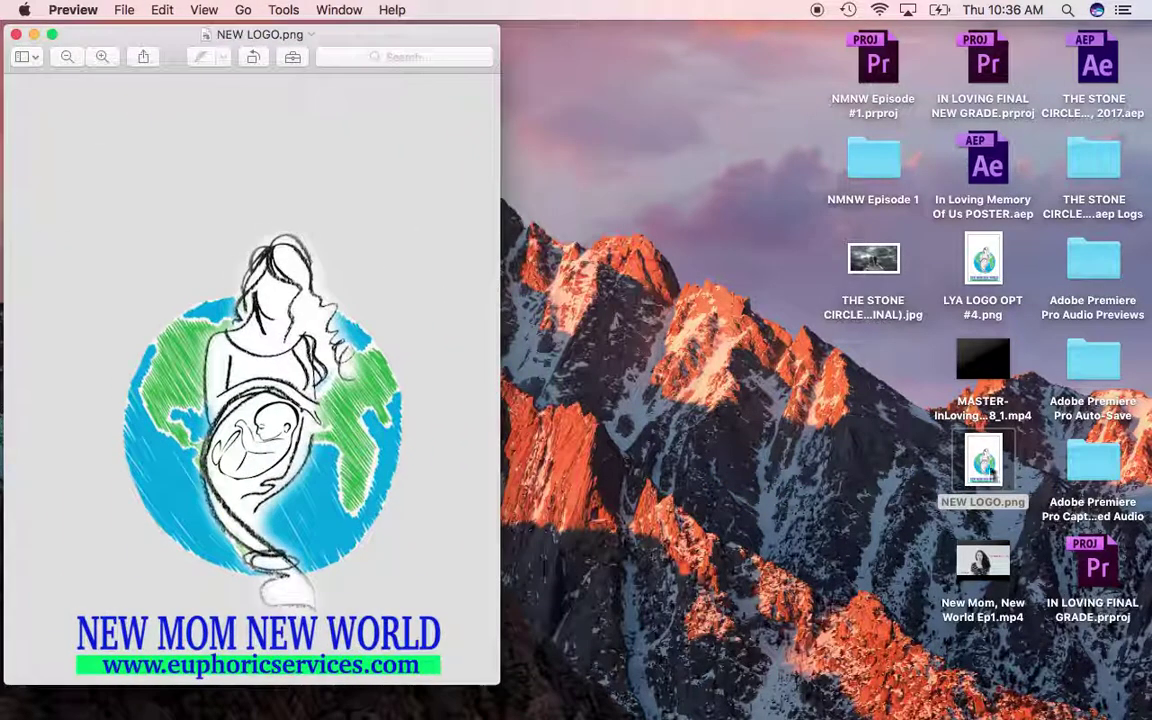
drag(180, 36, 245, 32)
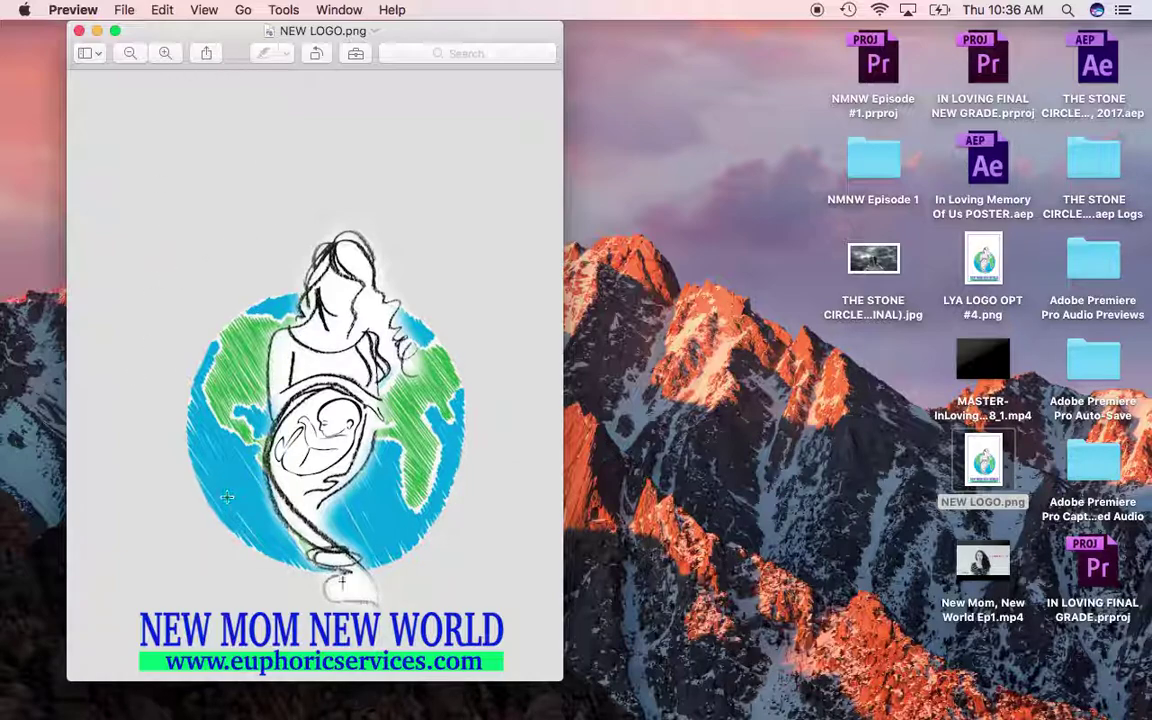
click(80, 33)
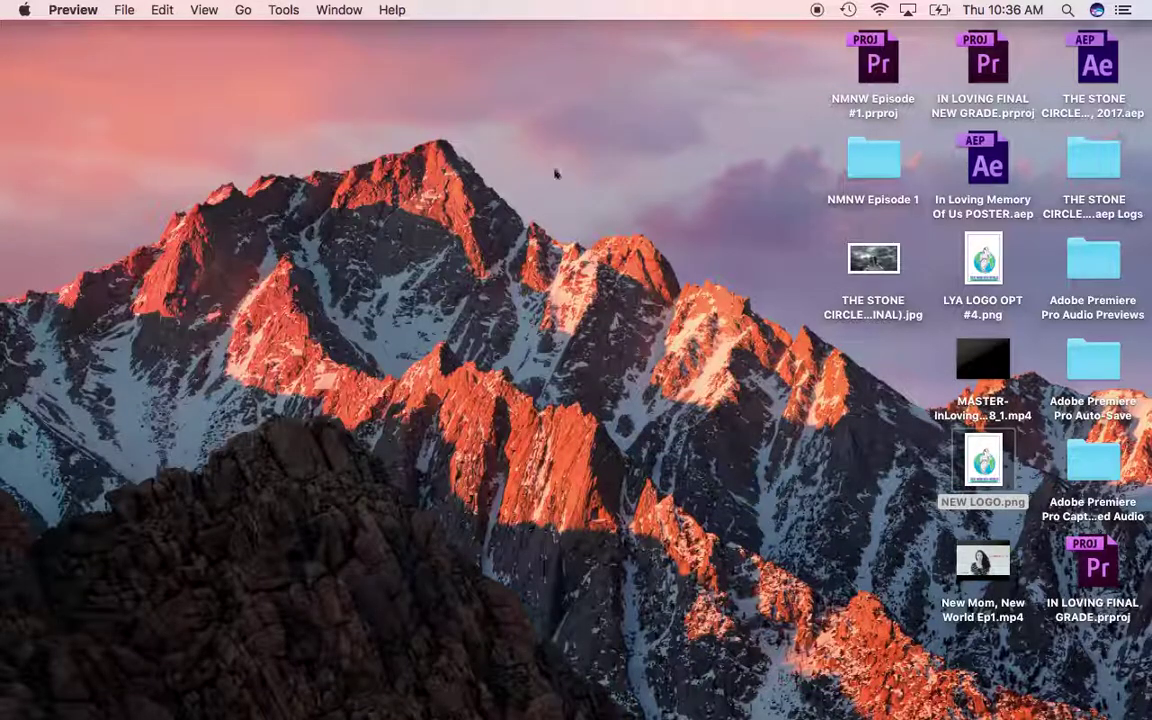
mouse_move(857, 690)
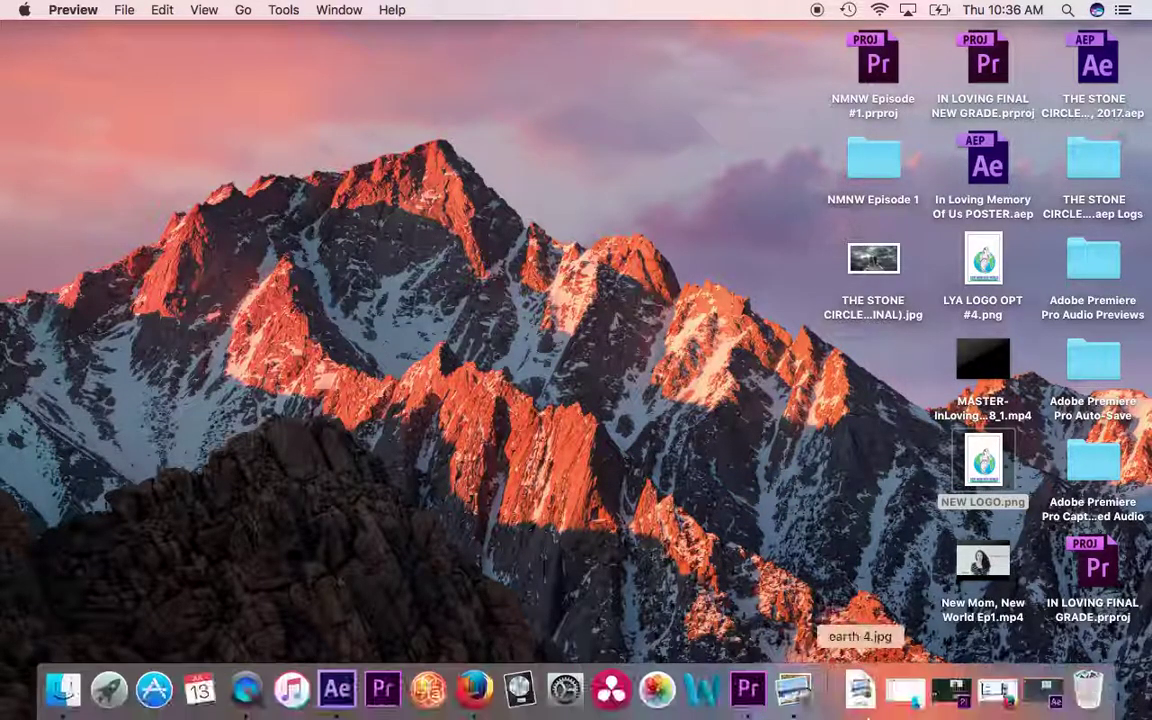
Restore Premiere Pro, enlarge the panels, and import NEW LOGO.png from the Desktop
click(960, 690)
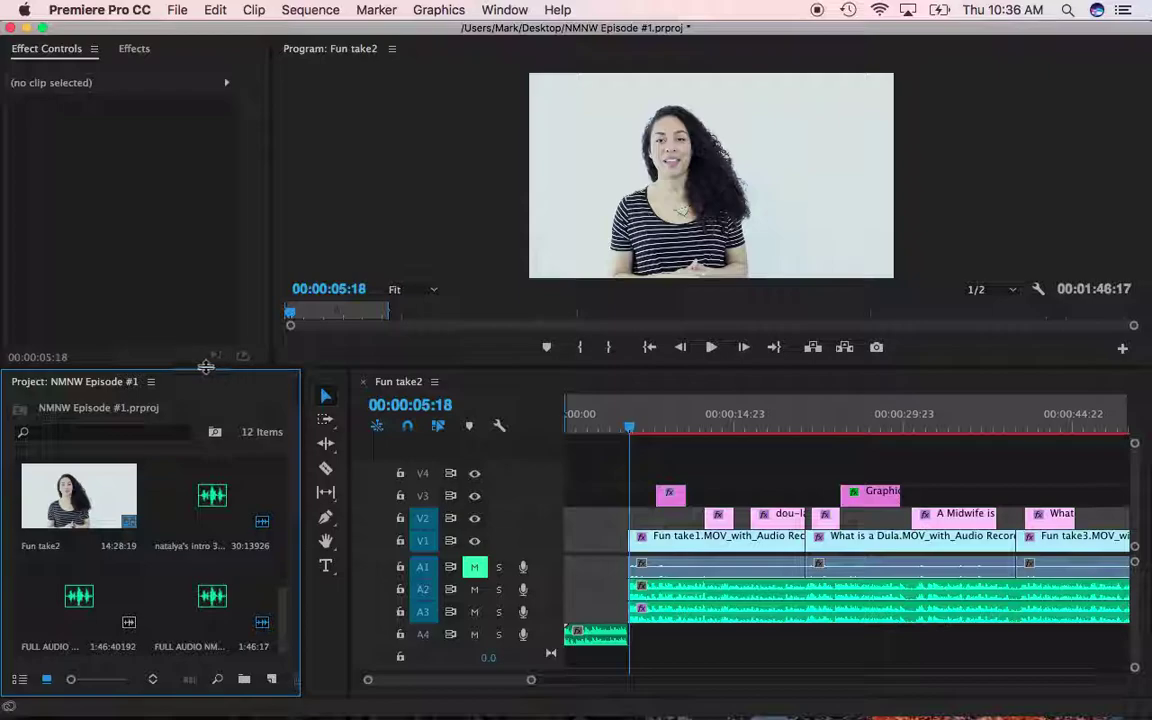
drag(195, 365, 195, 255)
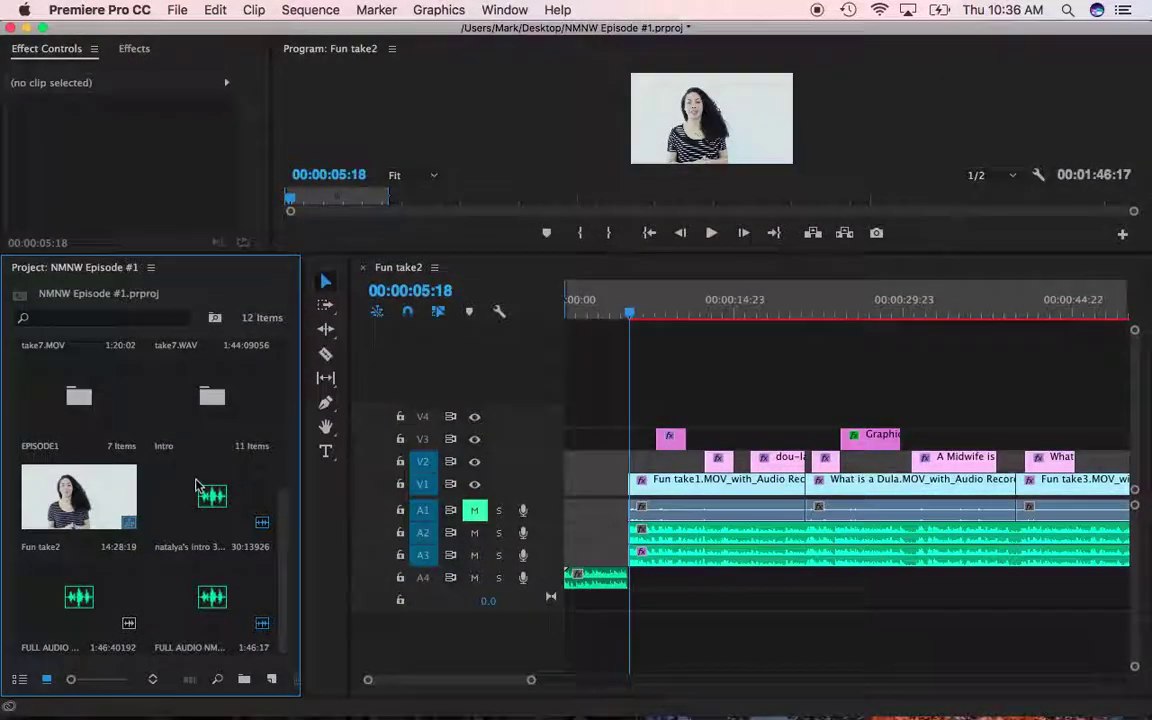
double_click(150, 635)
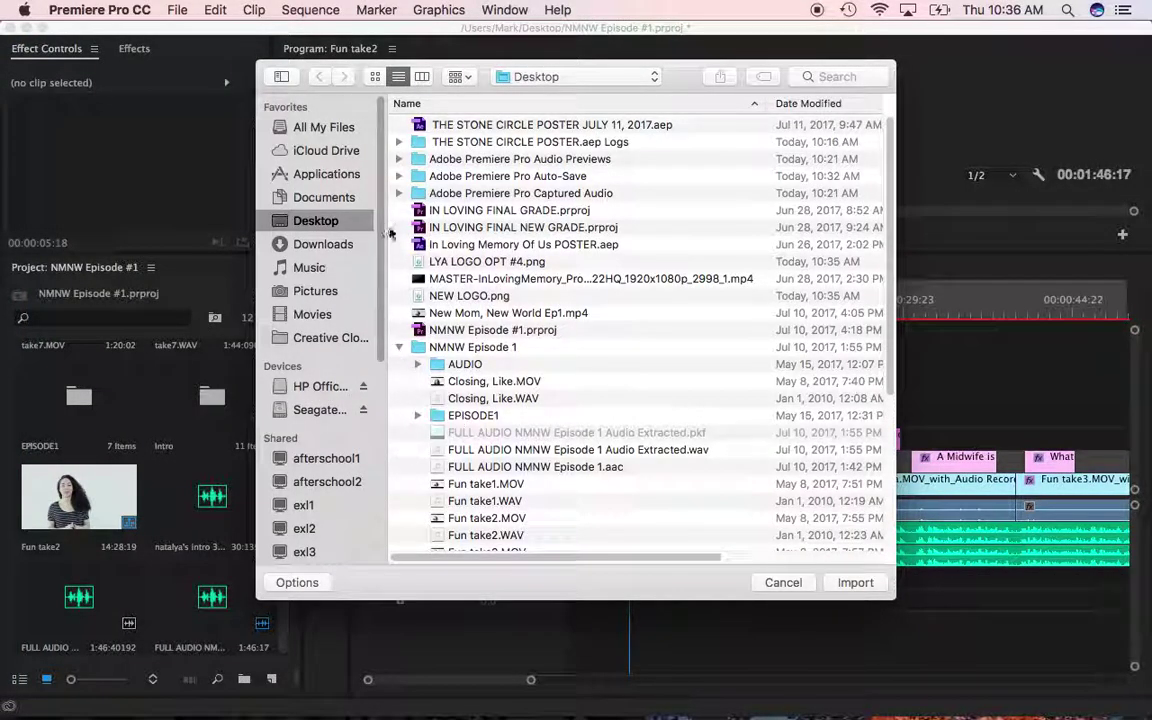
click(399, 348)
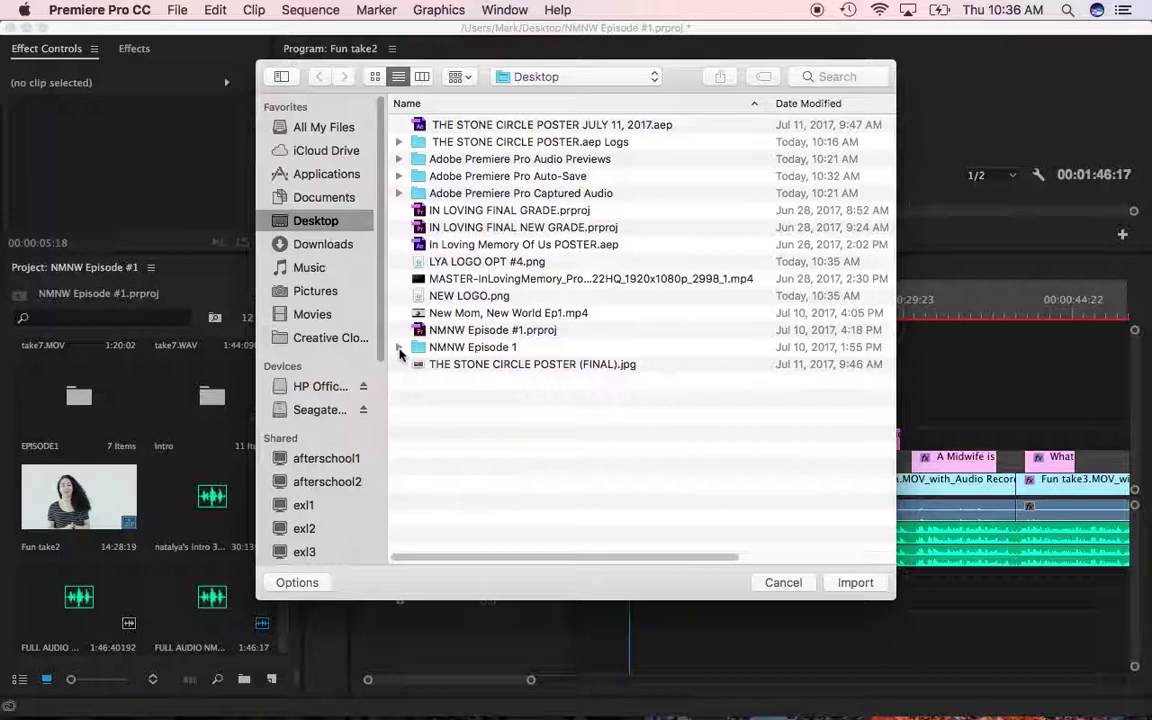
click(457, 300)
click(855, 584)
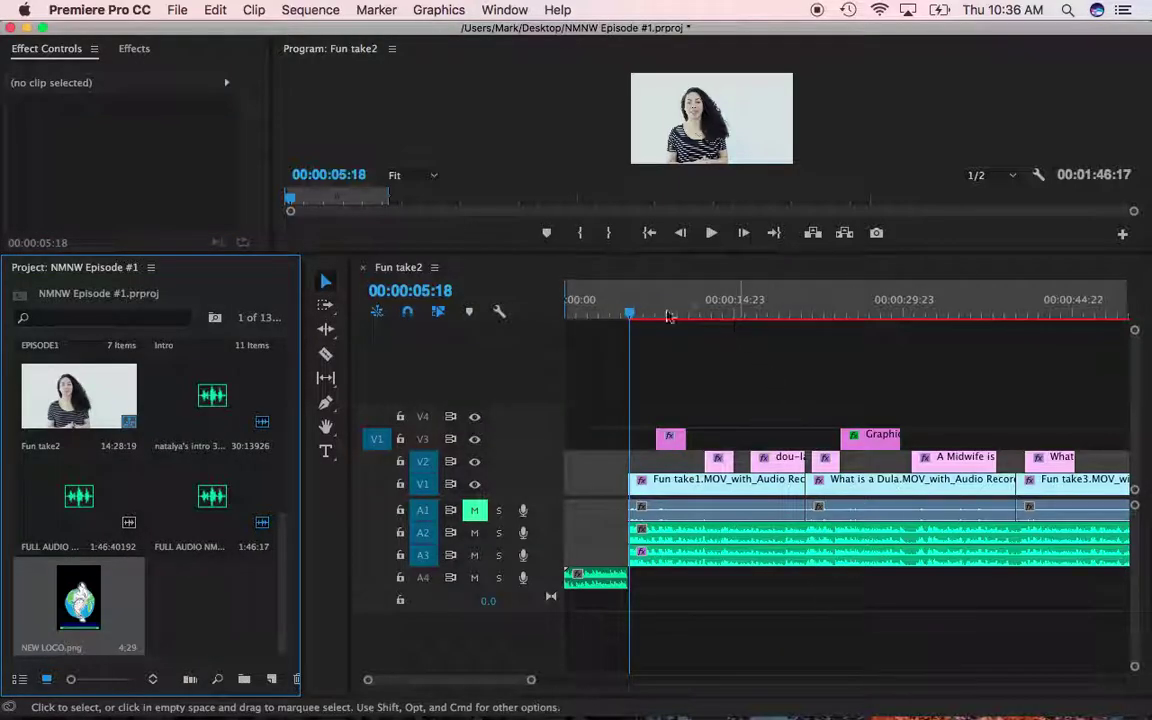
Drop NEW LOGO.png onto track V4 above the footage, enlarge the Program monitor and scrub to 00:00:06:09
drag(79, 600, 1038, 416)
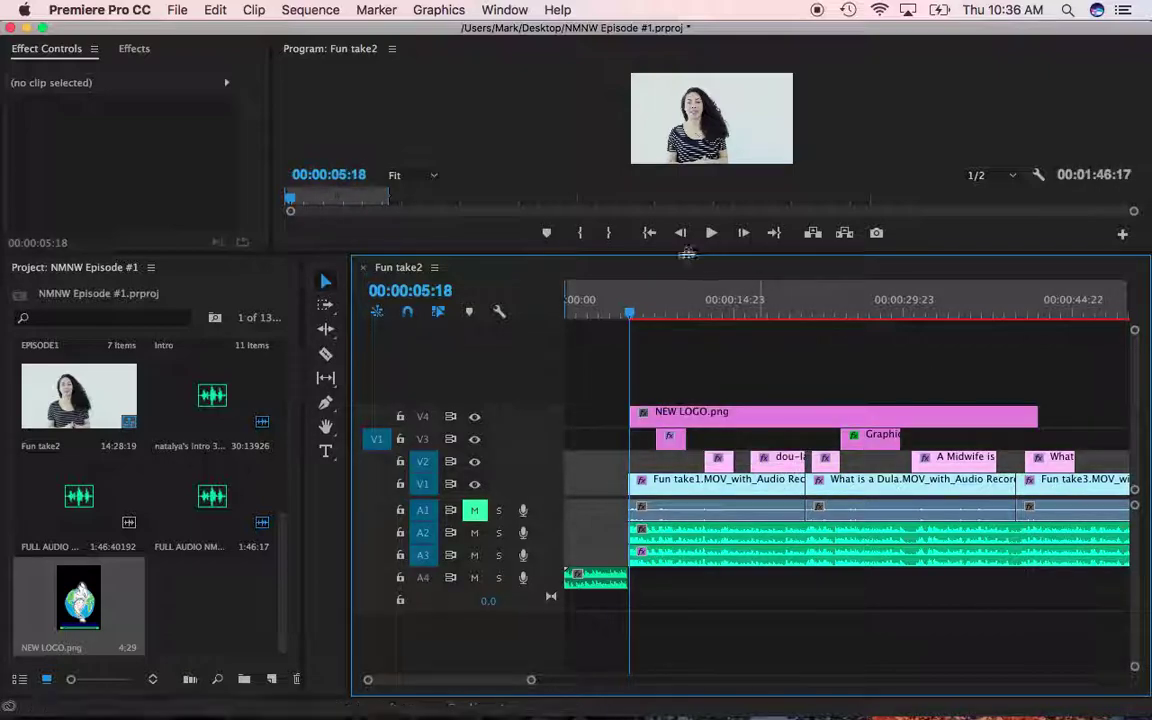
drag(670, 252, 670, 490)
drag(630, 546, 636, 548)
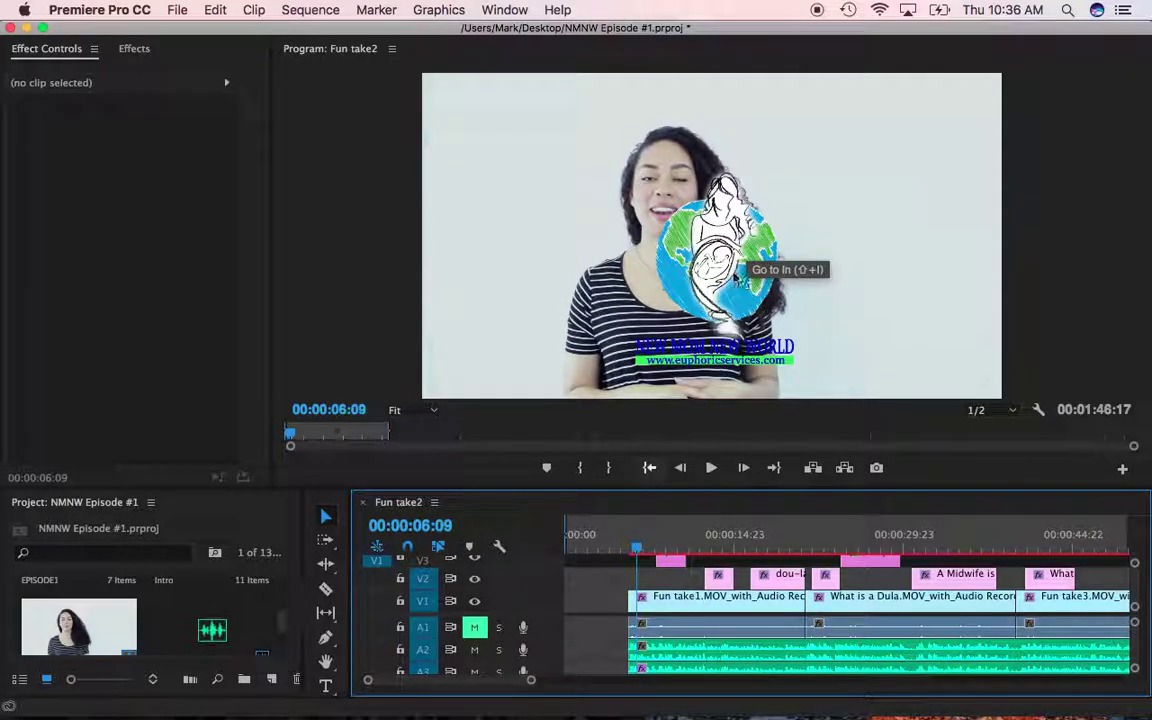
Select the NEW LOGO.png clip and scrub its Motion Position X down to 195.0 in Effect Controls
drag(331, 489, 331, 420)
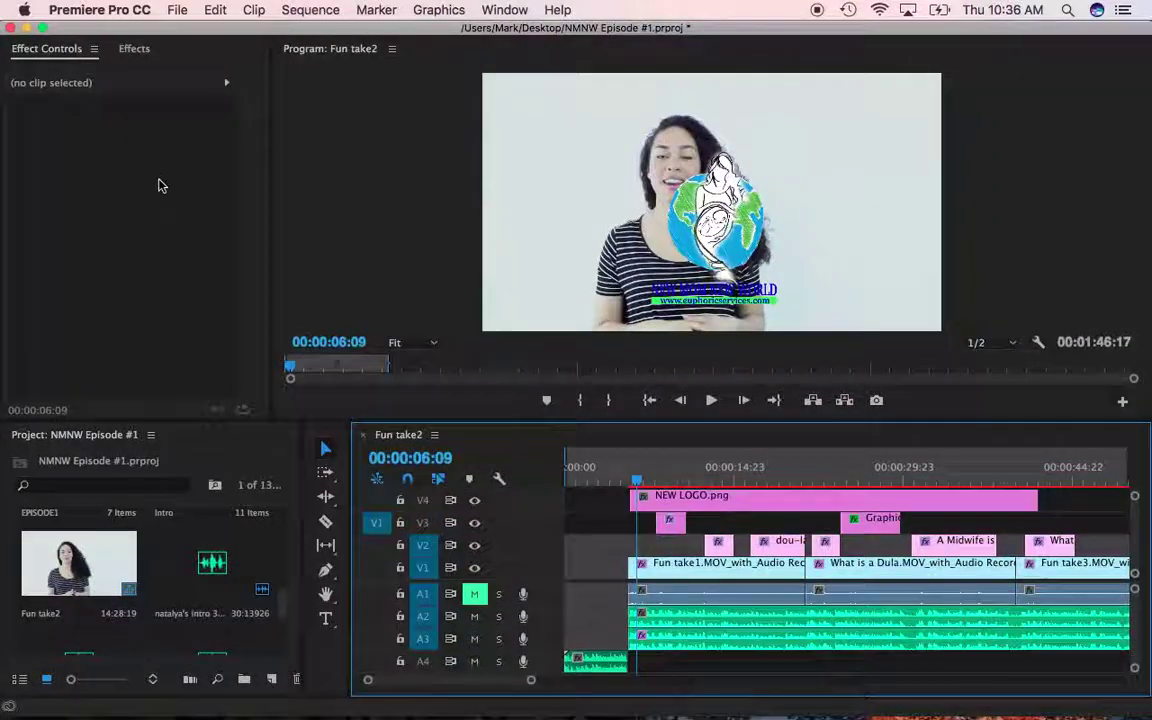
click(60, 55)
click(134, 48)
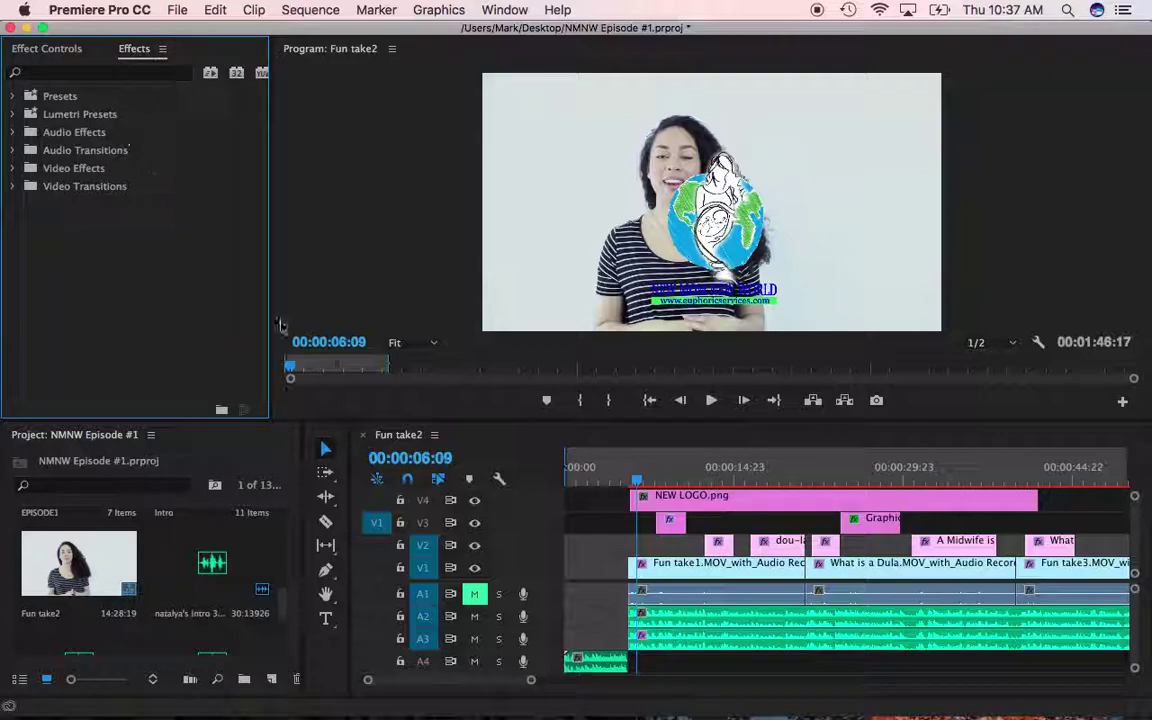
click(697, 507)
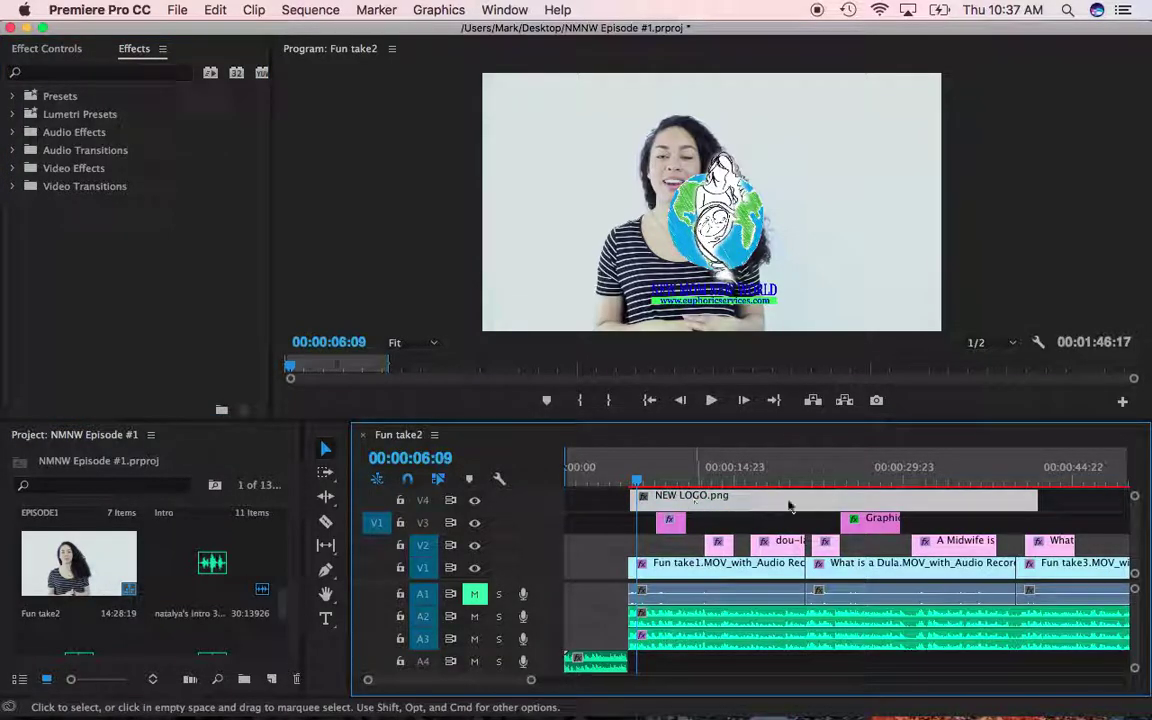
click(46, 48)
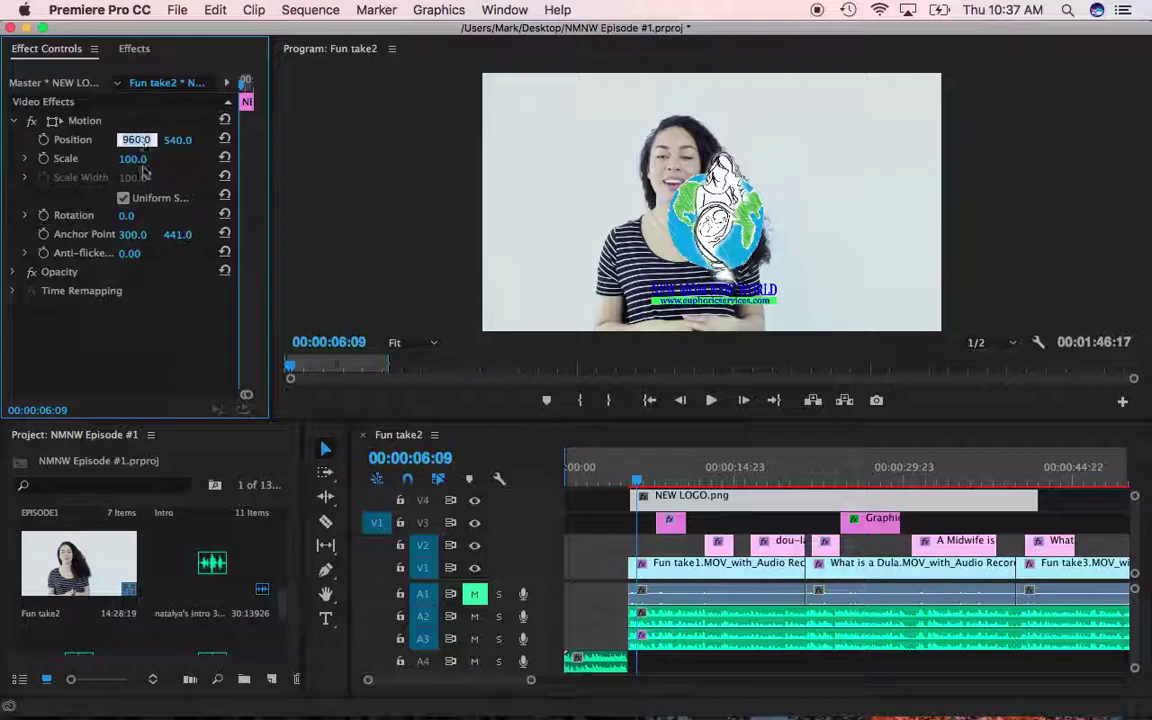
drag(133, 140, 110, 140)
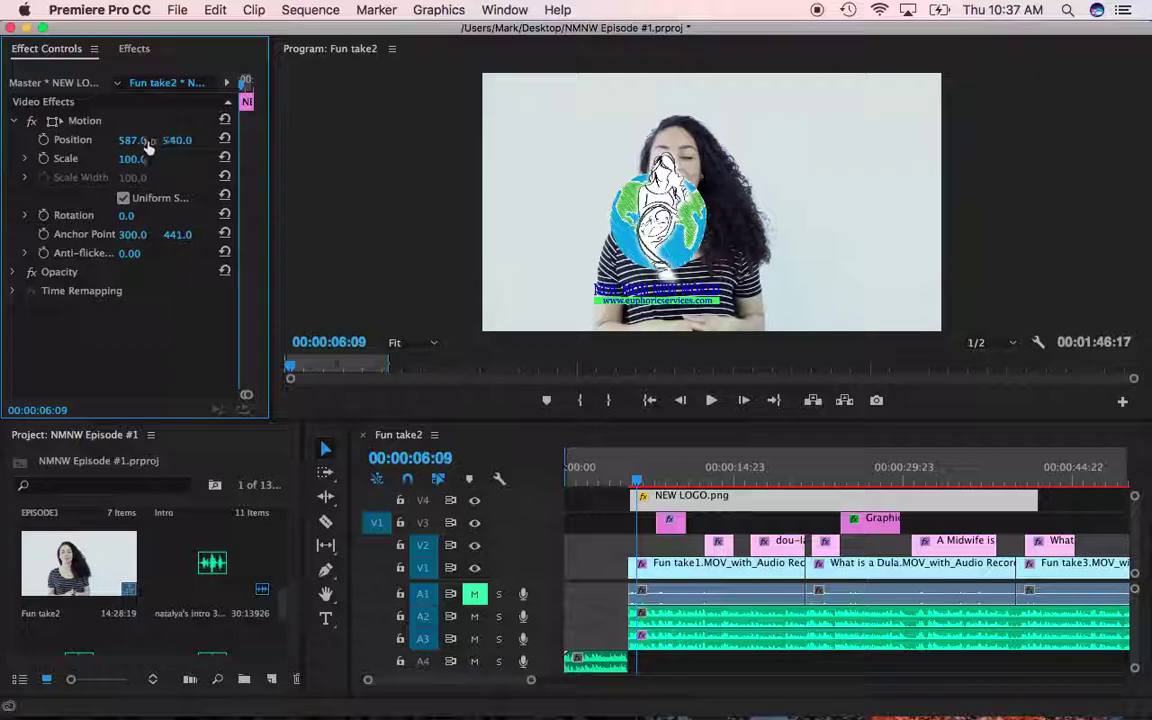
mouse_move(133, 140)
mouse_down()
mouse_move(118, 140)
mouse_move(139, 140)
mouse_move(131, 148)
mouse_up()
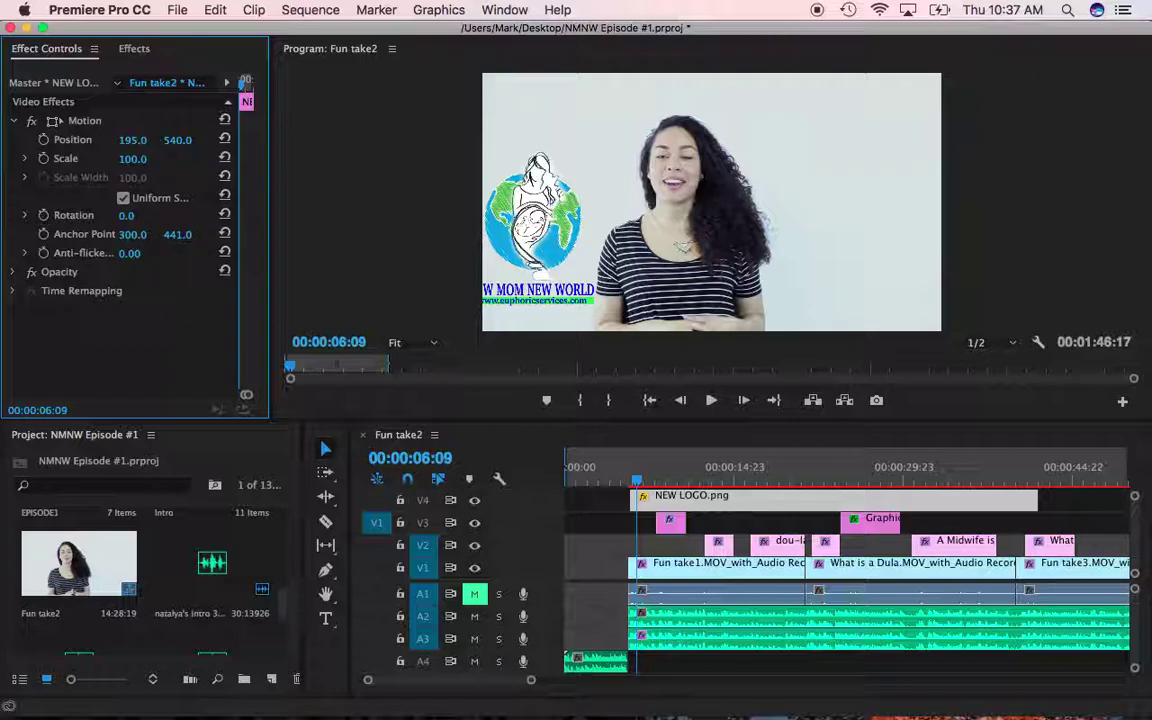
Change the logo's Position X to 283.0 and its Scale to 63.0
click(136, 140)
key(Return)
drag(136, 142, 131, 140)
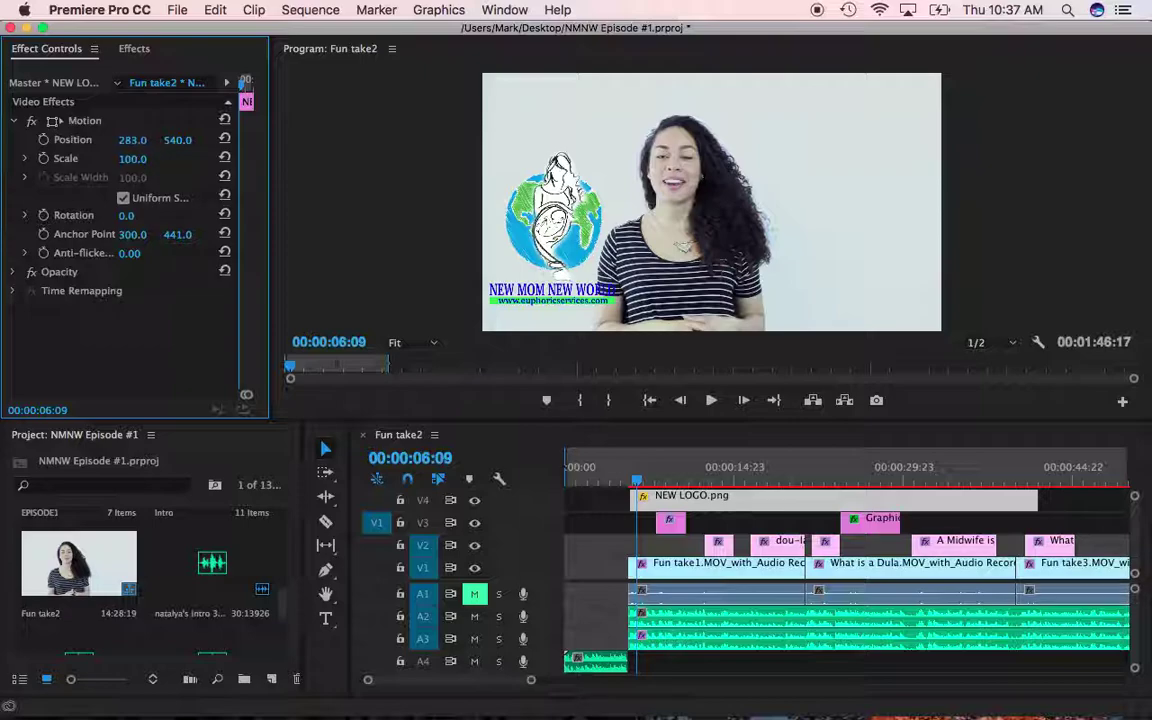
mouse_move(129, 158)
mouse_down()
mouse_move(105, 158)
mouse_move(141, 160)
mouse_up()
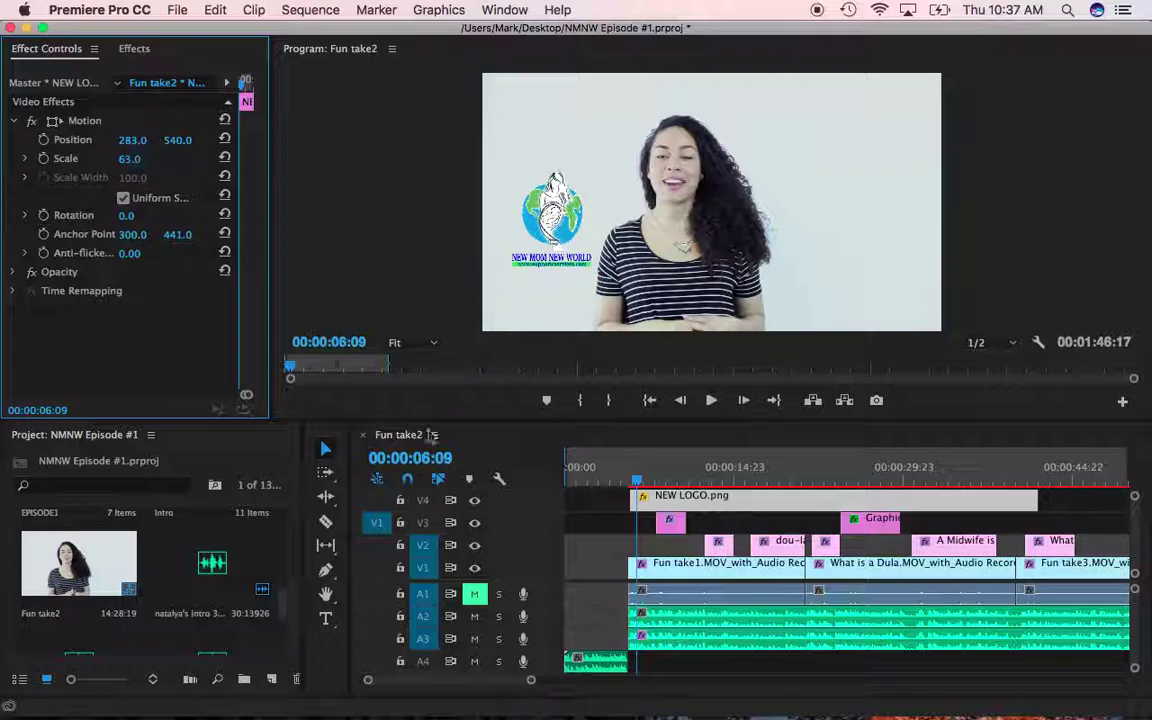
Extend the NEW LOGO.png clip's end to the right and play the sequence to check it
click(686, 503)
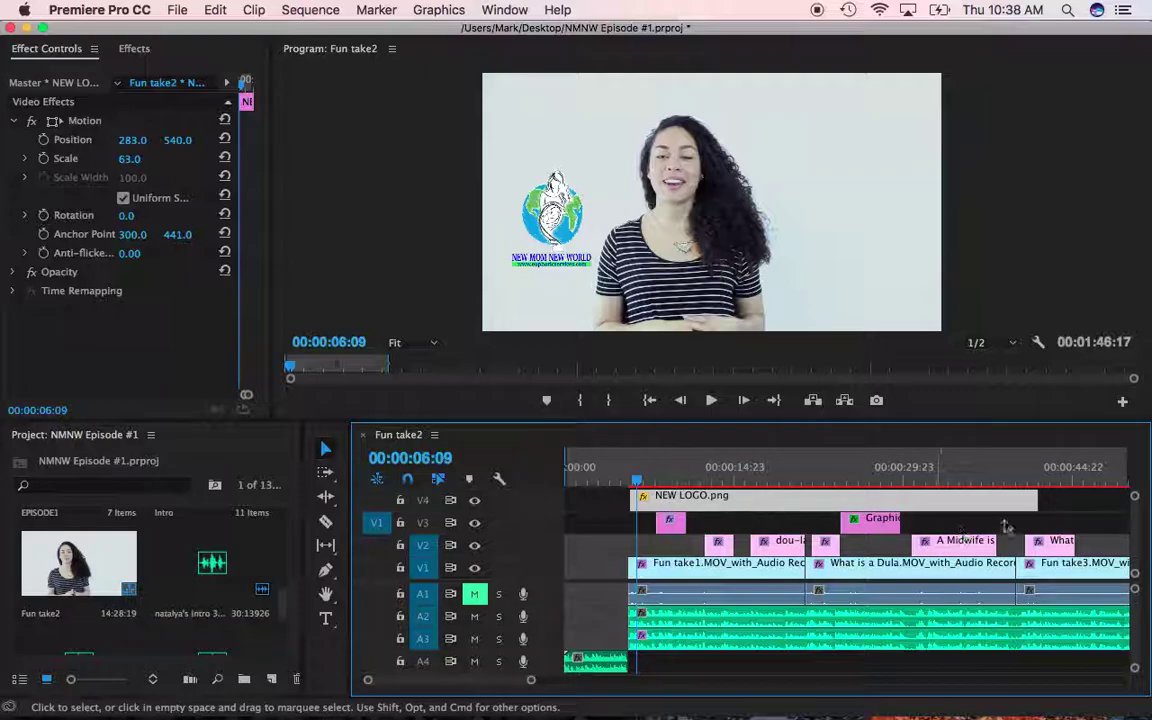
drag(1033, 501, 1121, 506)
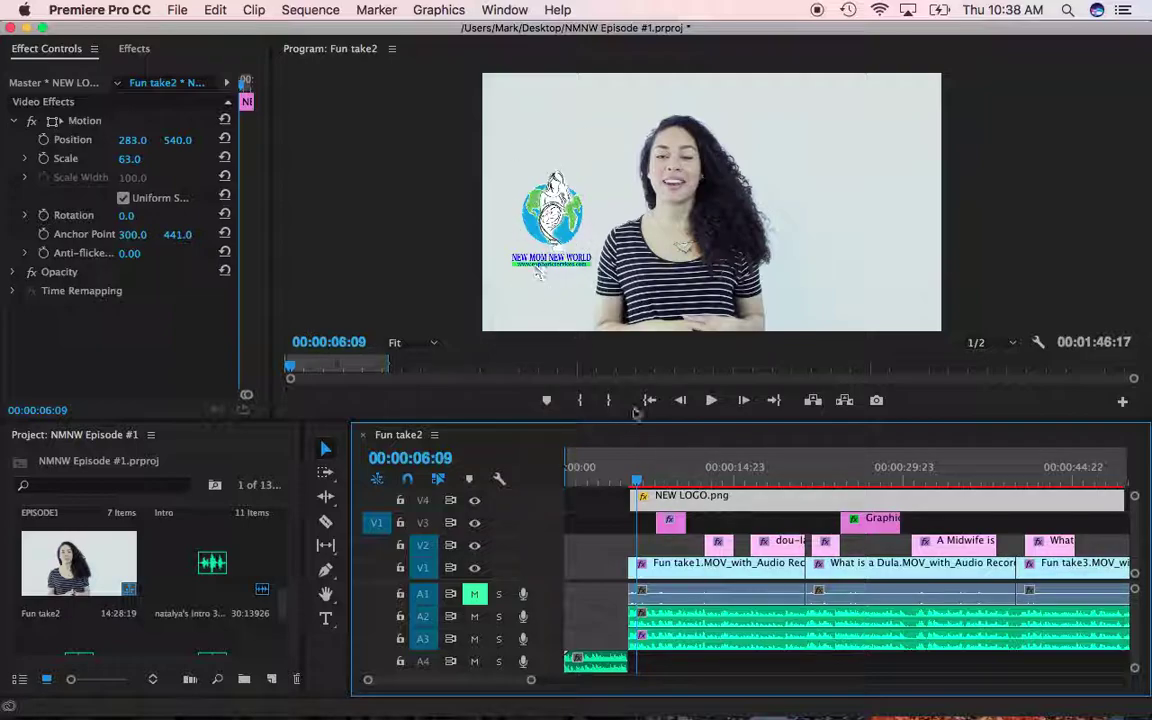
drag(637, 483, 633, 483)
click(712, 400)
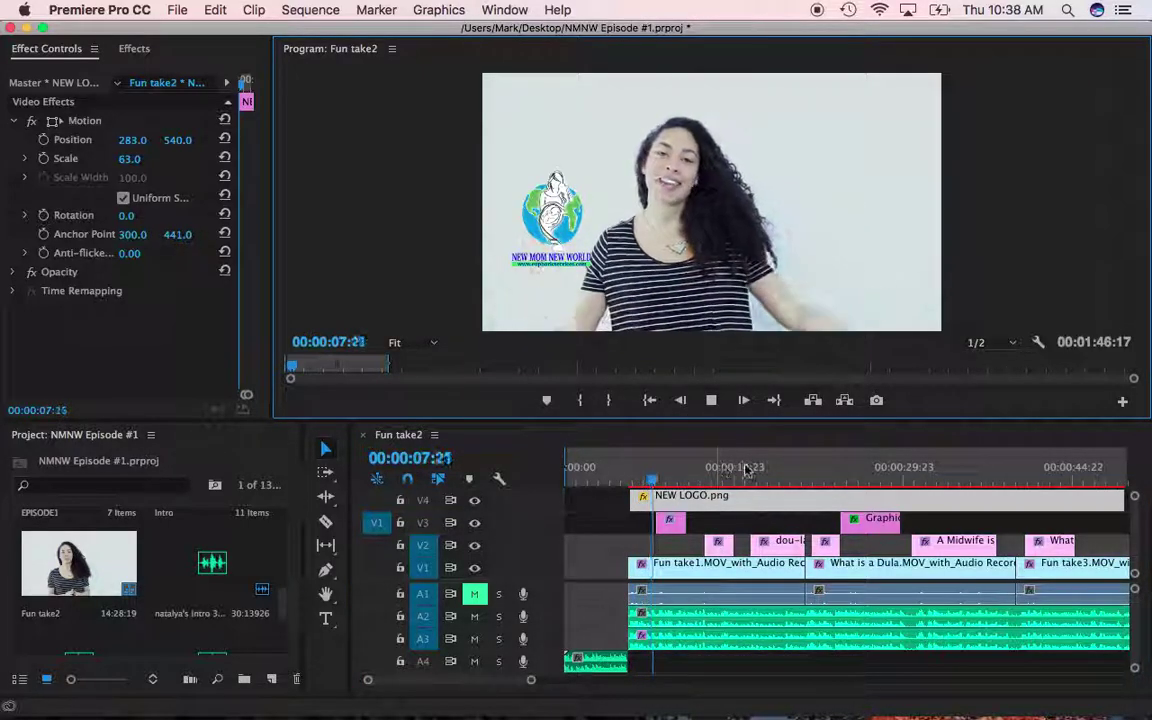
click(712, 402)
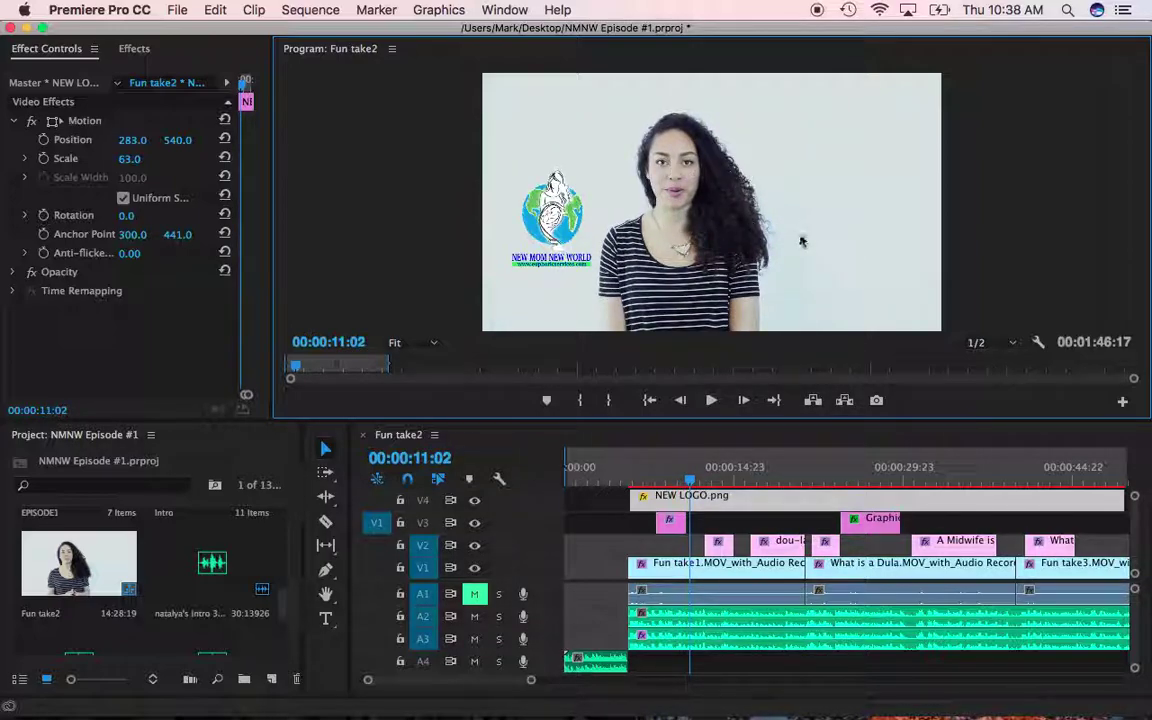
Set the Program monitor playback resolution to 1/4 and play through to 00:00:15:05
click(980, 342)
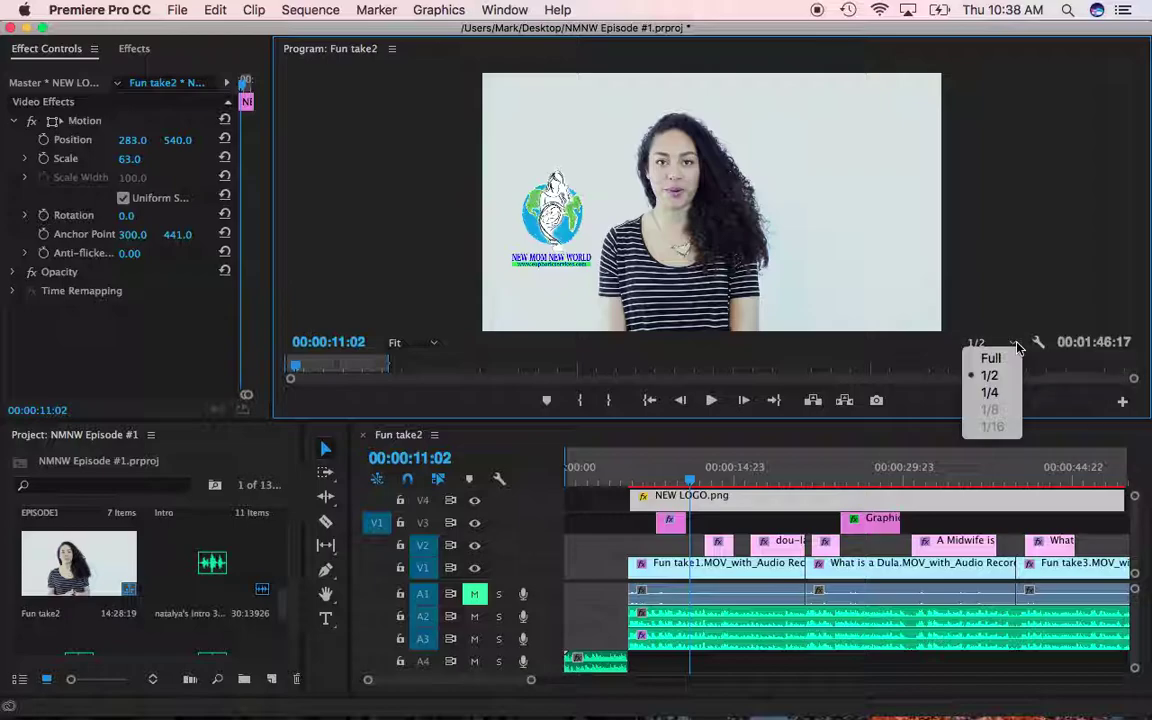
click(1003, 393)
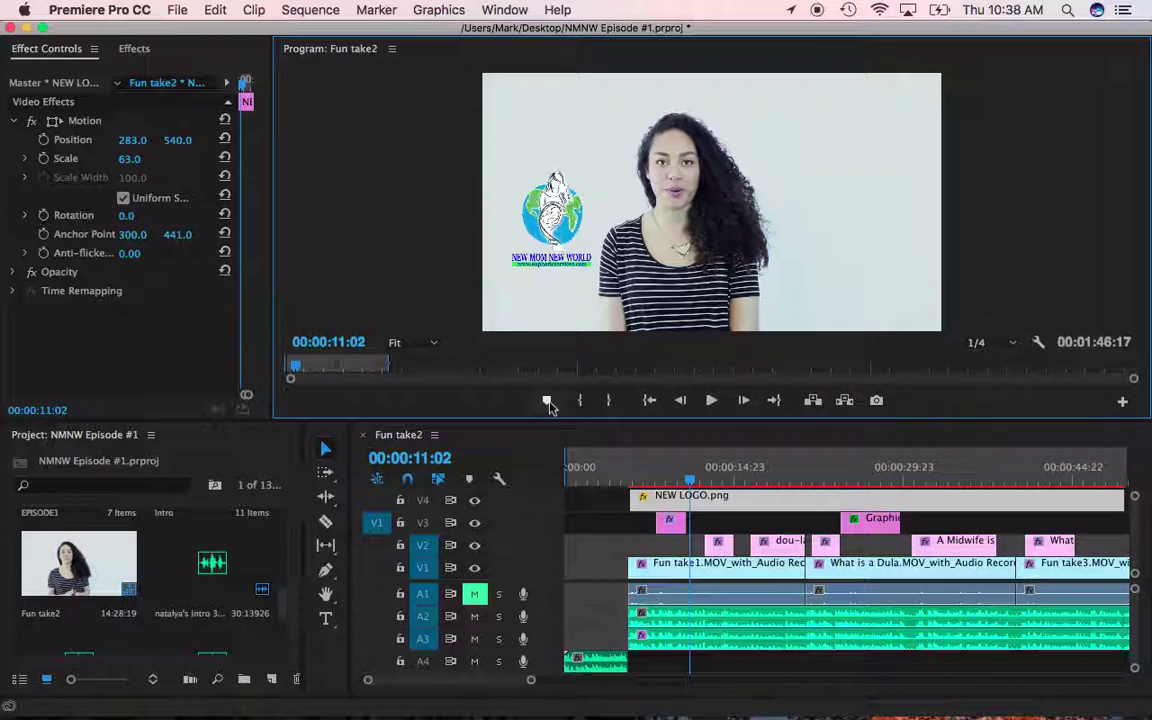
click(711, 401)
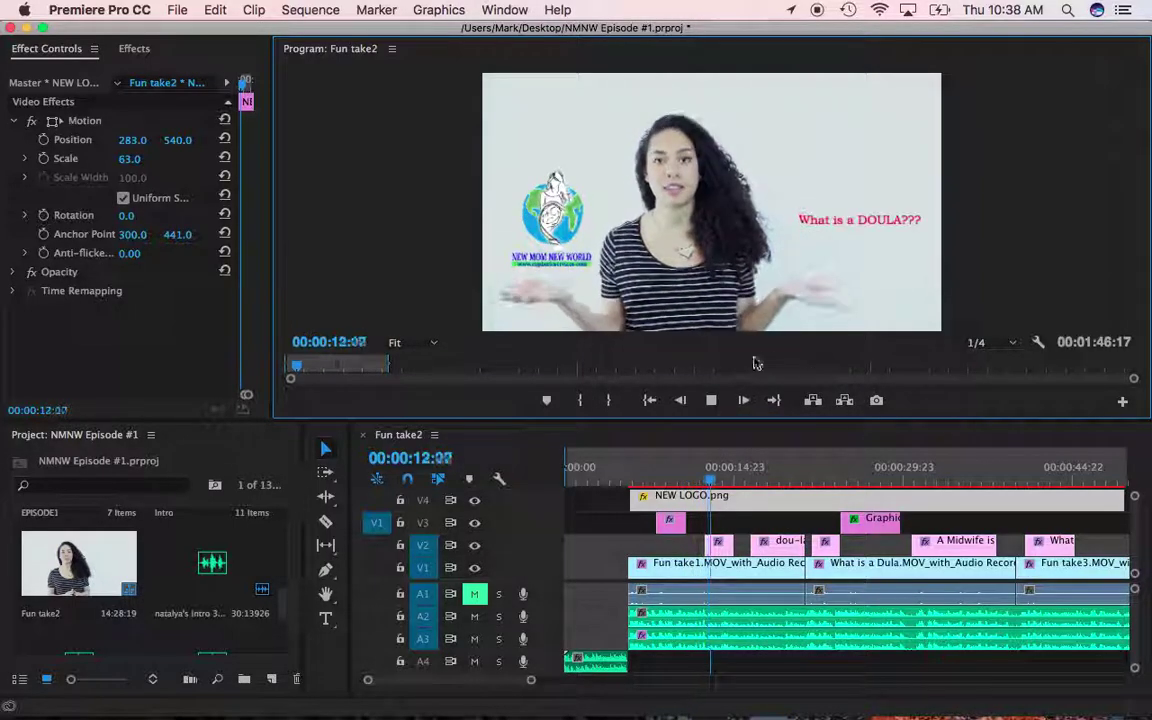
click(712, 400)
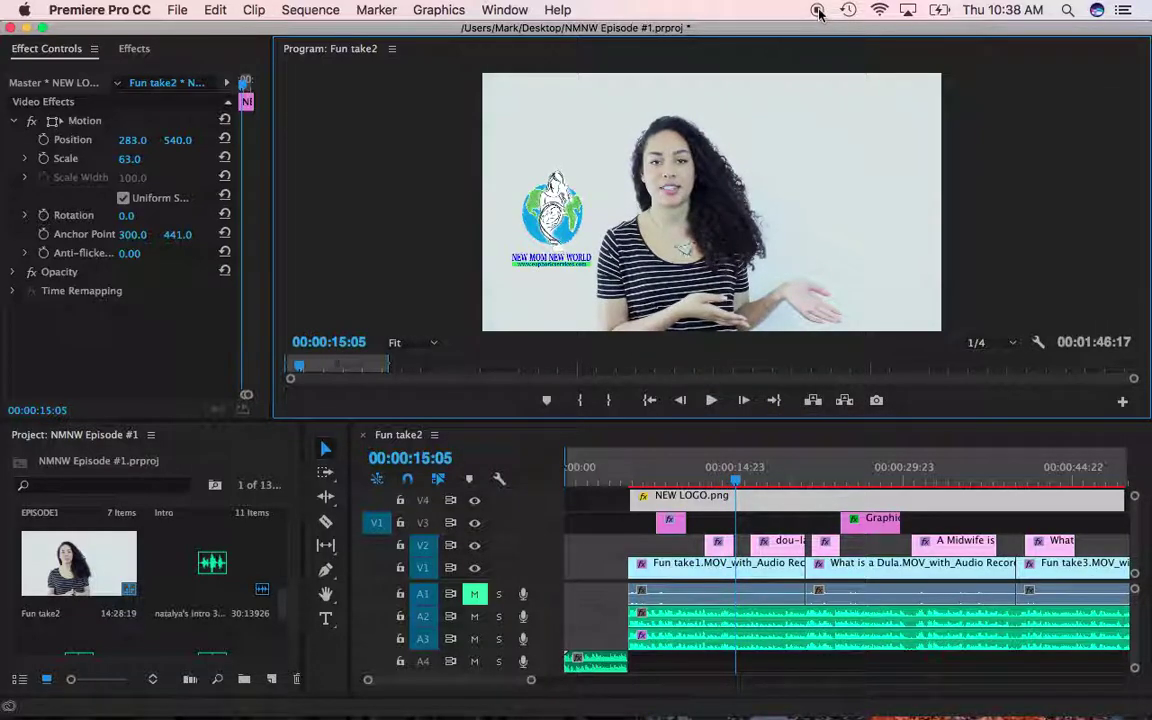